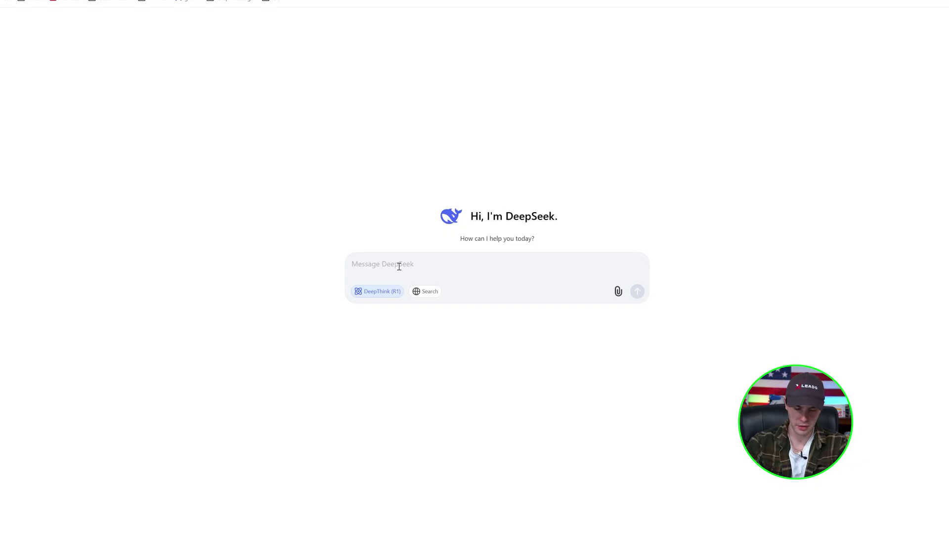
# - Draft the Knox County question about fire-damage, divorce, lien and probate lists, correcting 'wholesaling'
pyautogui.write('How')
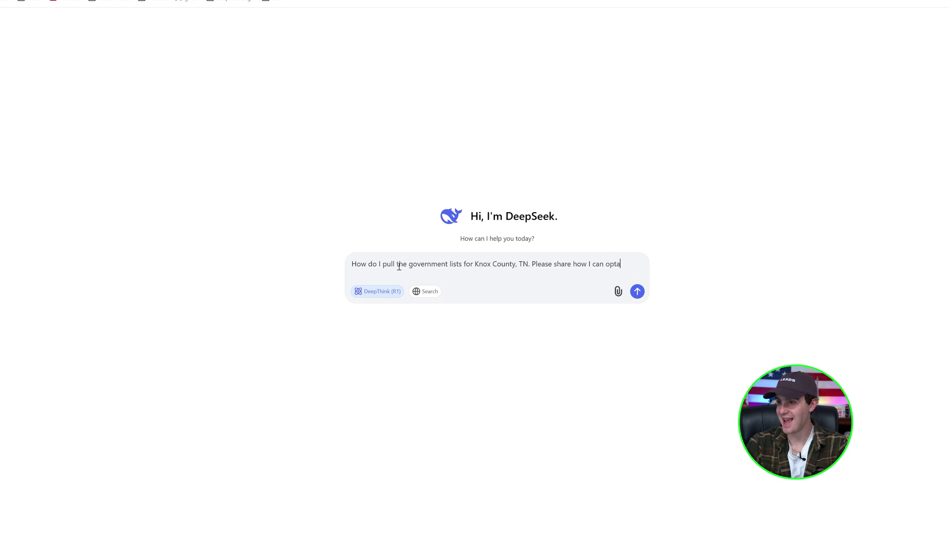
pyautogui.press('BackSpace')
pyautogui.press('BackSpace')
pyautogui.press('BackSpace')
pyautogui.write('btain the fire damaged property list, code violations, pre foreclosures, probate data,')
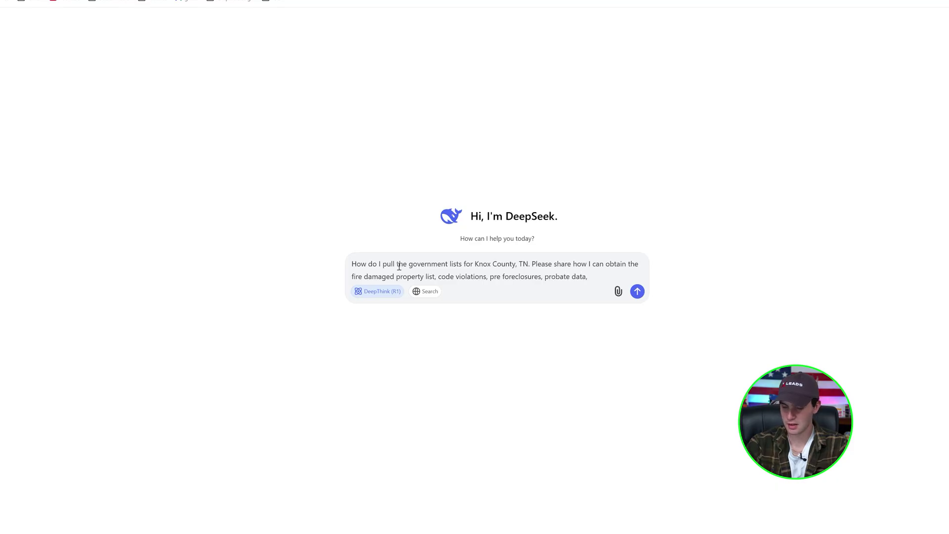
pyautogui.write('ivoice li')
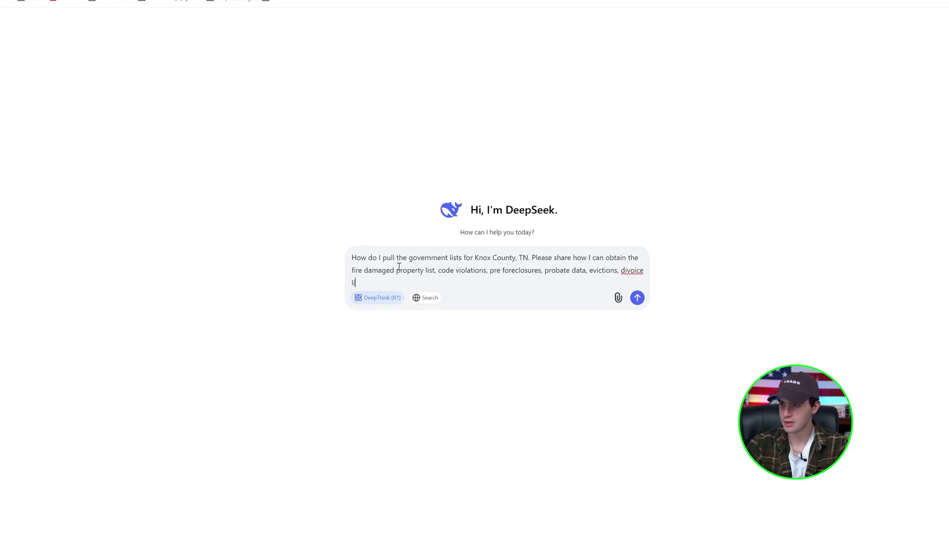
pyautogui.press('BackSpace')
pyautogui.press('BackSpace')
pyautogui.press('BackSpace')
pyautogui.press('BackSpace')
pyautogui.press('BackSpace')
pyautogui.press('BackSpace')
pyautogui.write('rce lists, liens, and anything else h')
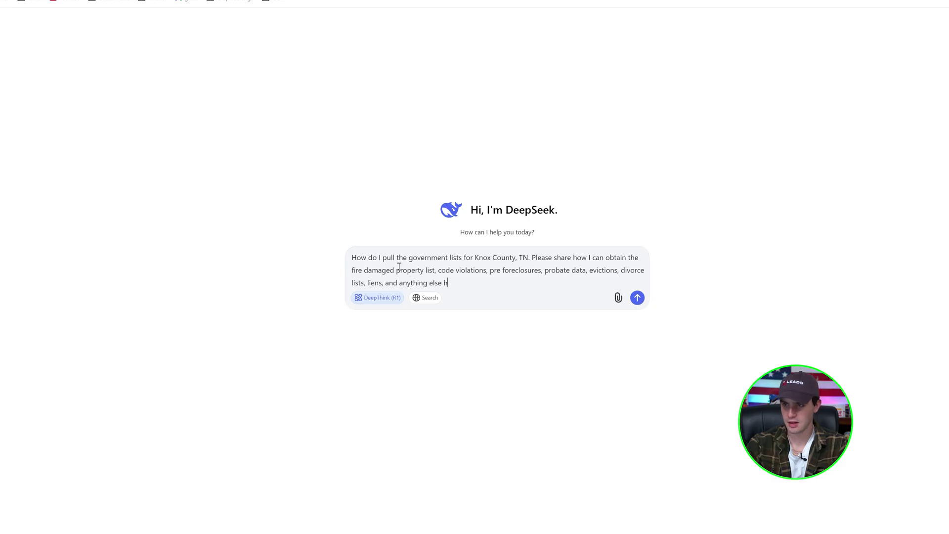
pyautogui.press('BackSpace')
pyautogui.write('that will be a motivate')
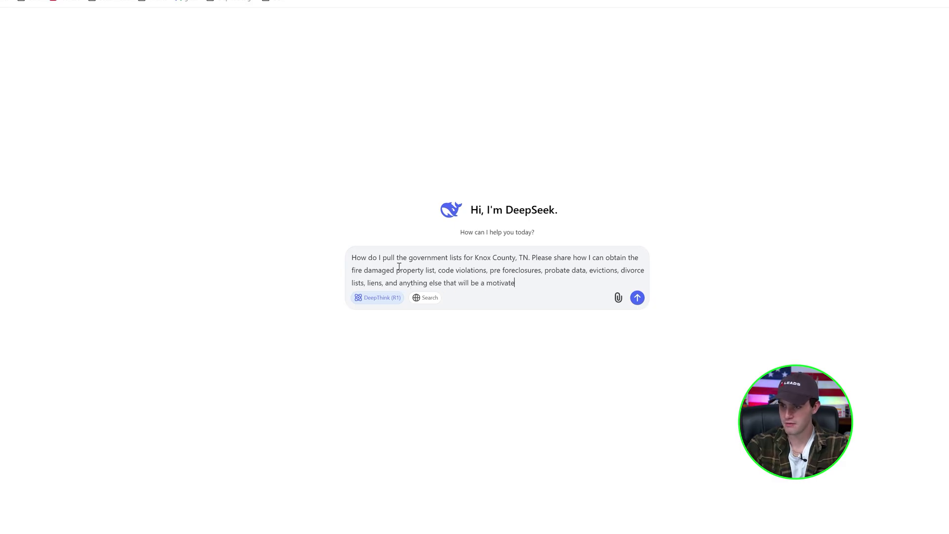
pyautogui.write('d seller for me ')
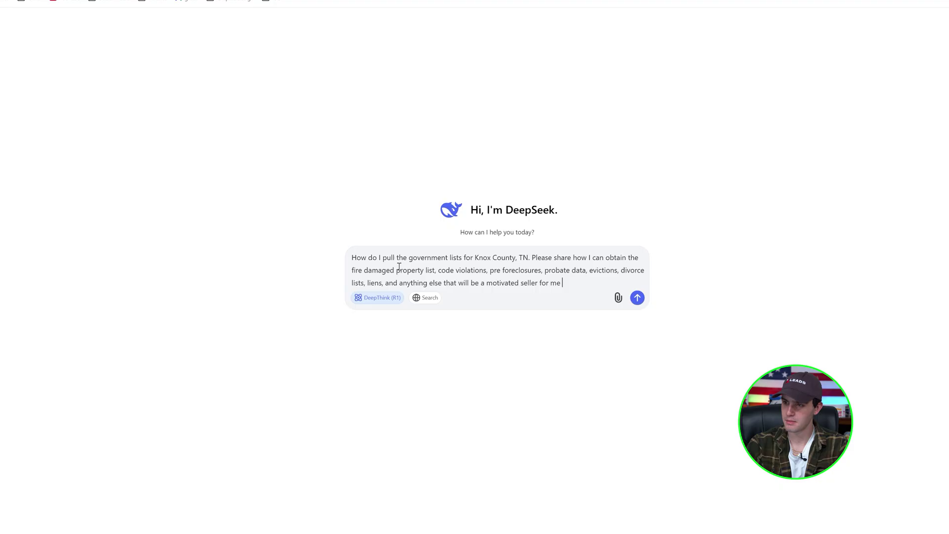
pyautogui.write('to get a great whol')
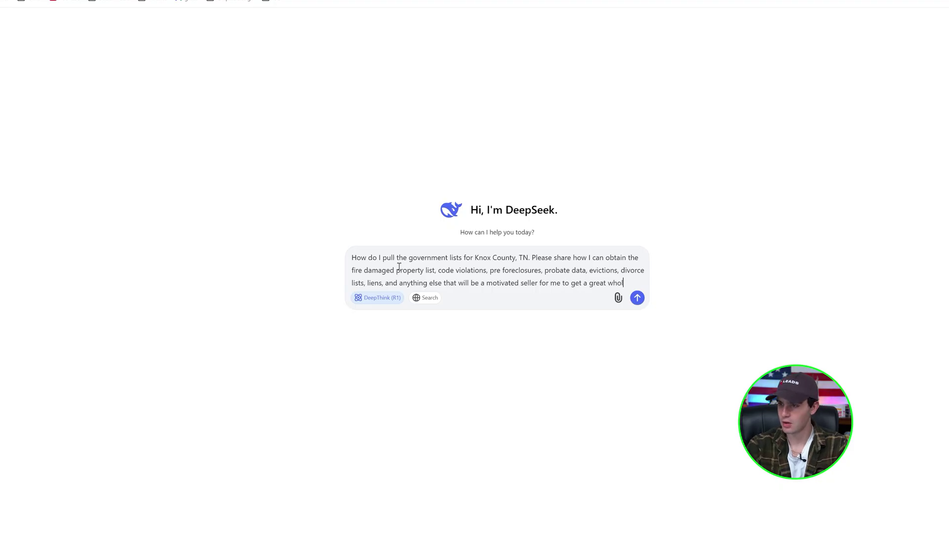
pyautogui.write('eslaing real estate de')
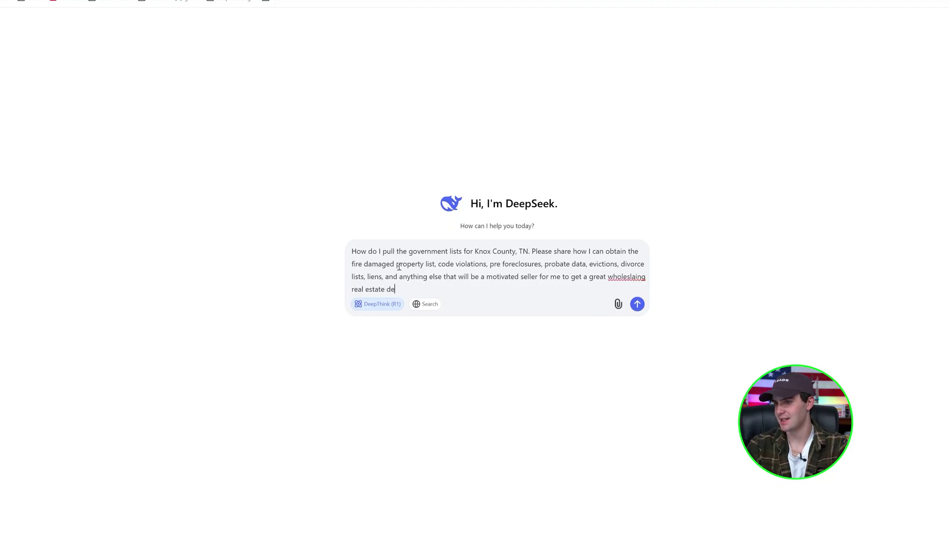
pyautogui.write('al!')
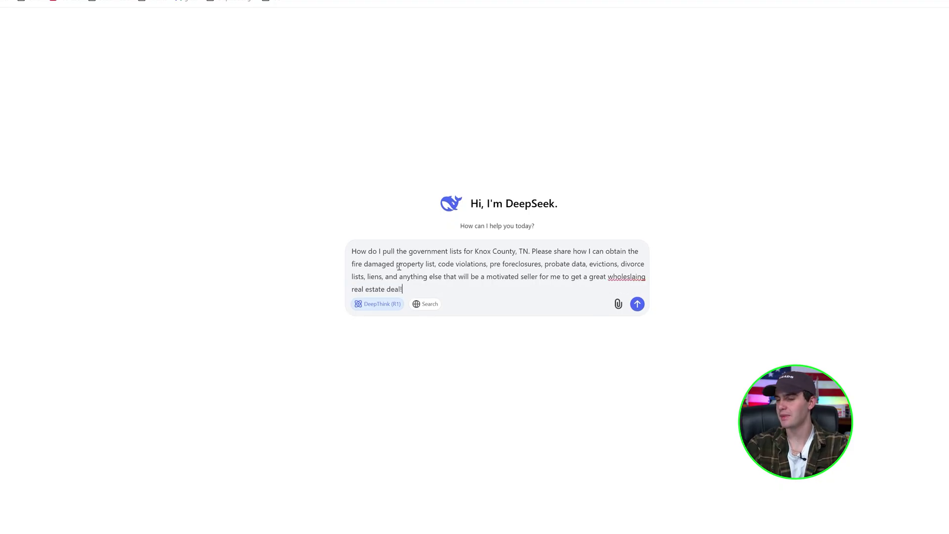
pyautogui.rightClick(632, 277)
pyautogui.click(649, 290)
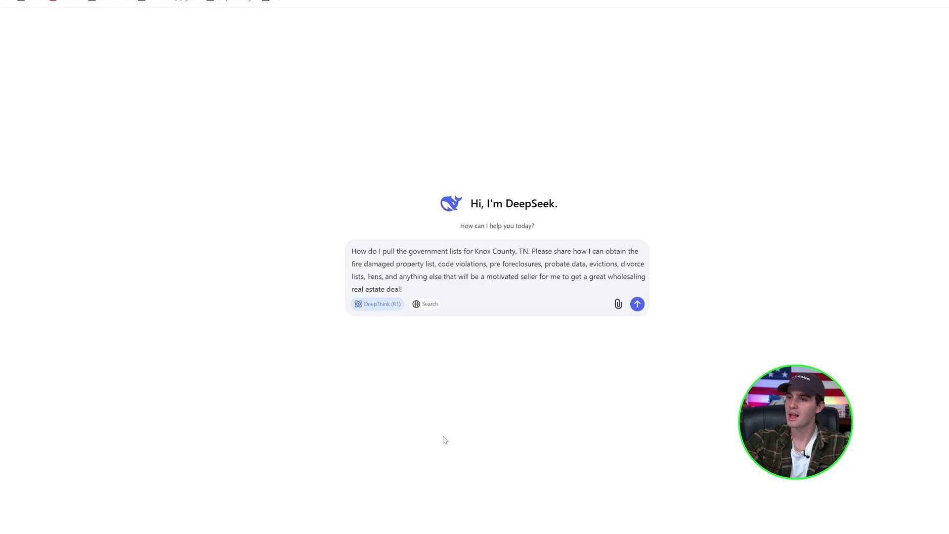
# - Send the Knox County question with DeepThink and Search on, resending it after the busy error
pyautogui.click(377, 306)
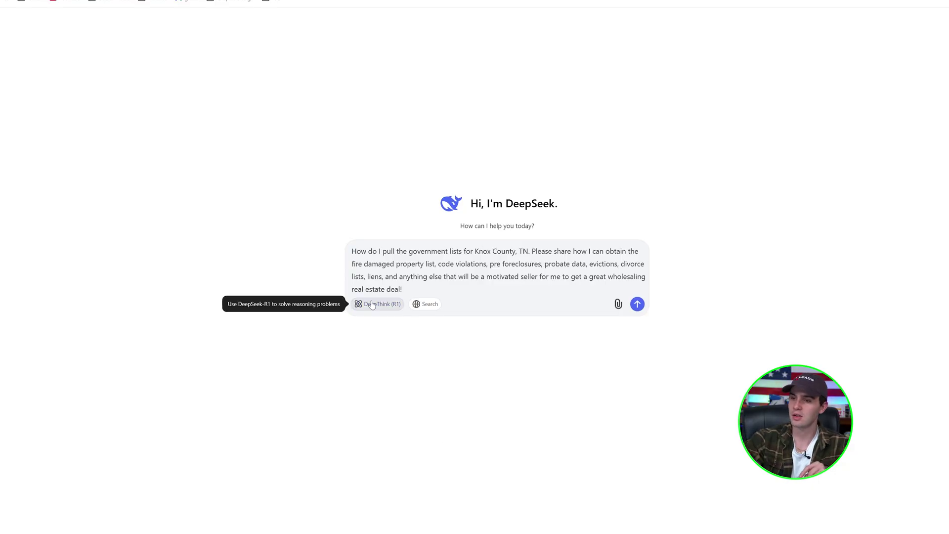
pyautogui.click(372, 305)
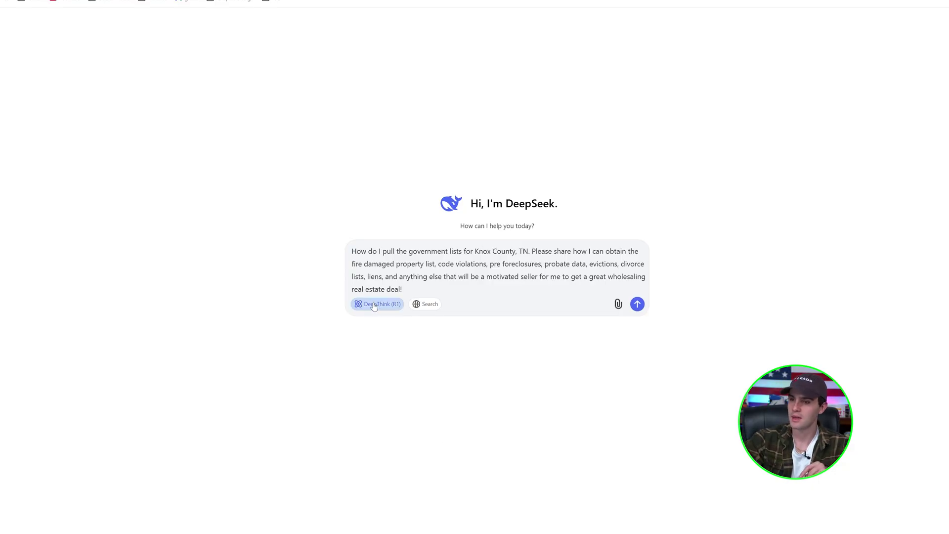
pyautogui.click(422, 305)
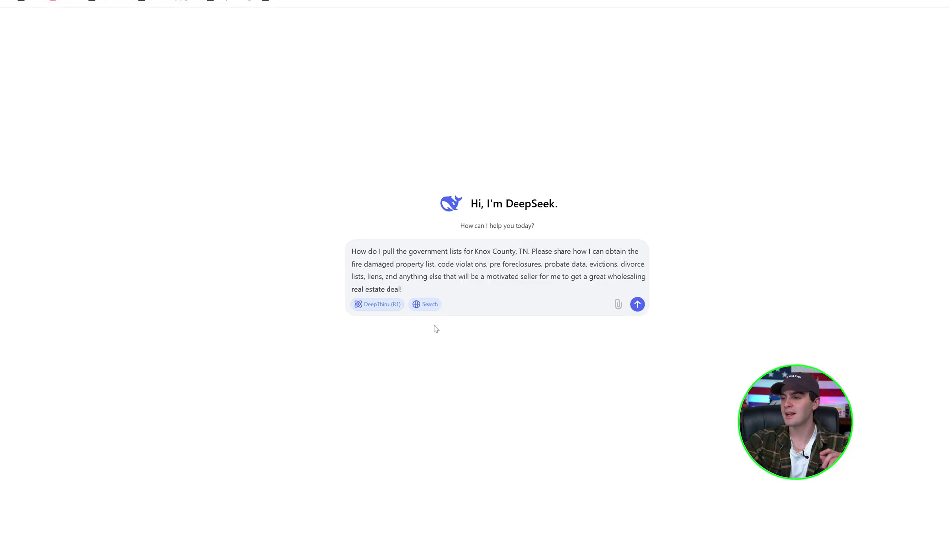
pyautogui.click(637, 305)
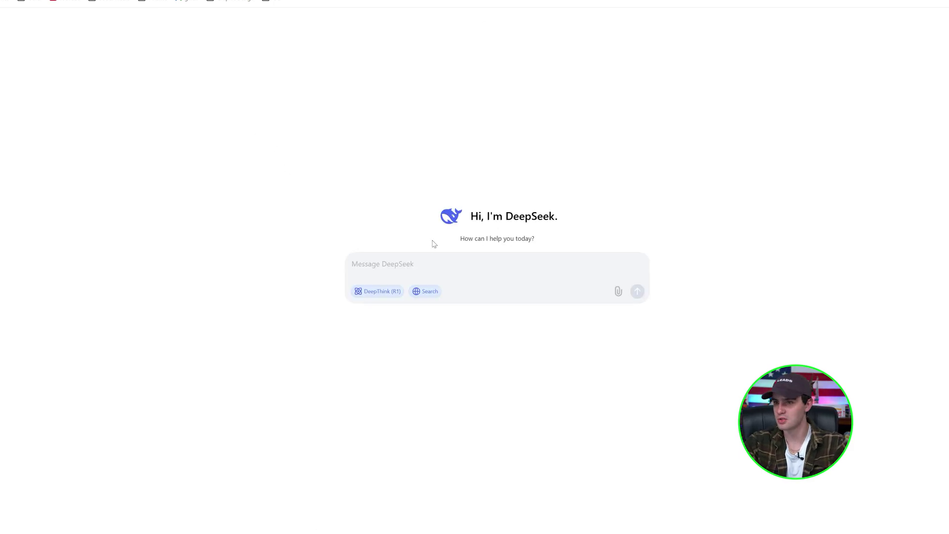
pyautogui.write('How do I pull the government lists for Knox County, TN. Please share how I can obtain the fire damaged property list, code violations, pre foreclosures, probate data, evictions, divorce lists, liens, and anything else that will be a motivated seller for me to get a great wholesaling real estate deal!')
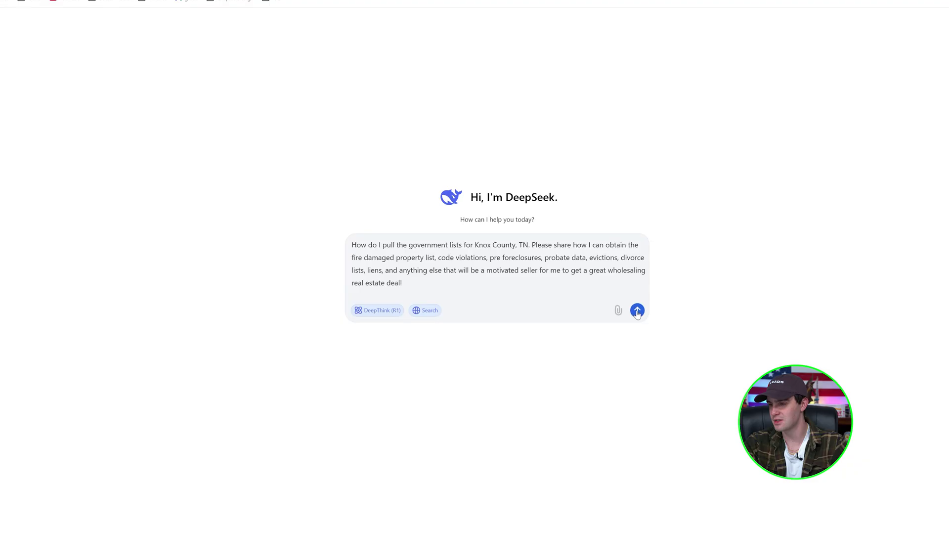
pyautogui.click(637, 311)
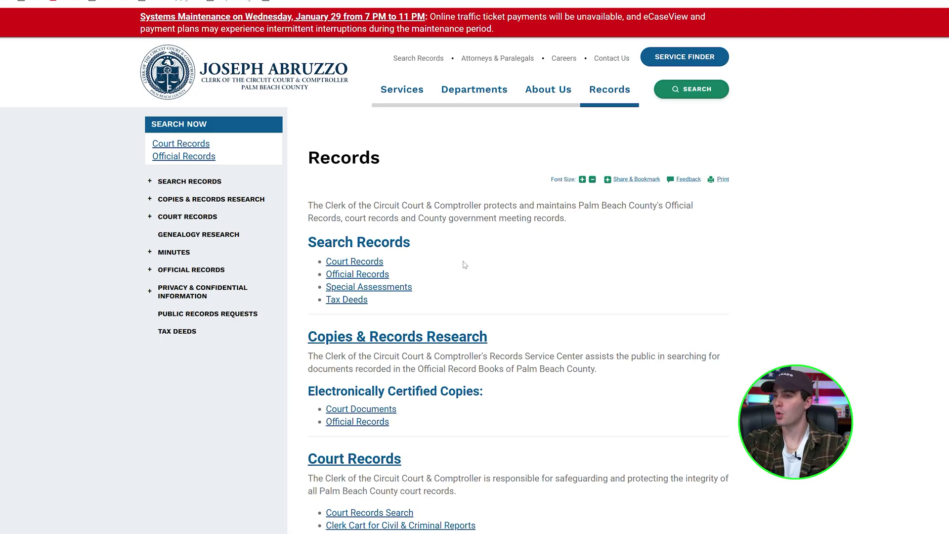
# - Run a Palm Beach County Official Records Lien search for 01/29/2025 and select all results
pyautogui.click(357, 276)
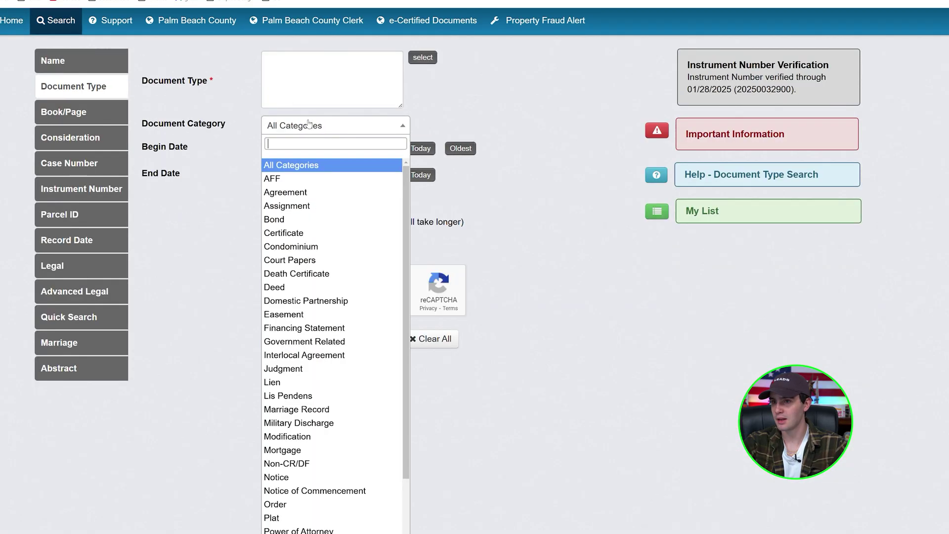
pyautogui.scroll(-2, 324, 307)
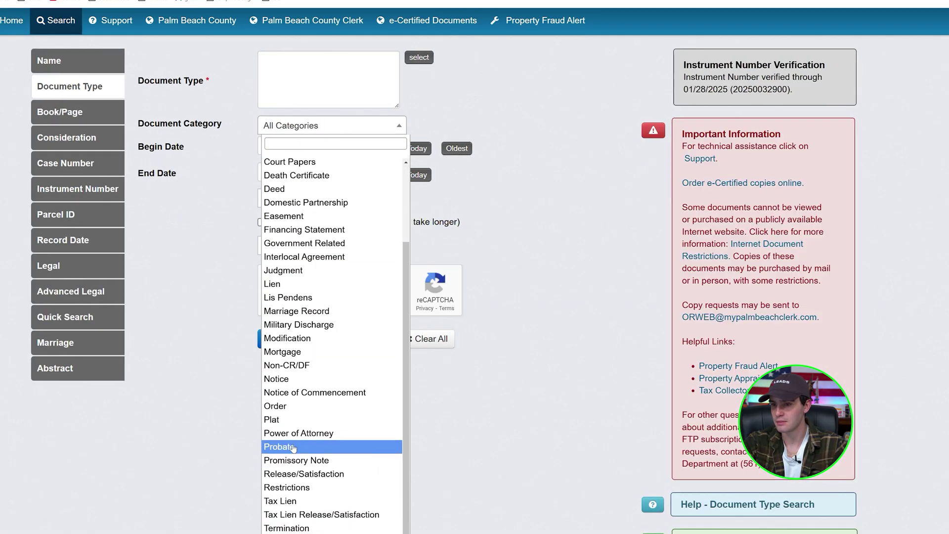
pyautogui.click(298, 283)
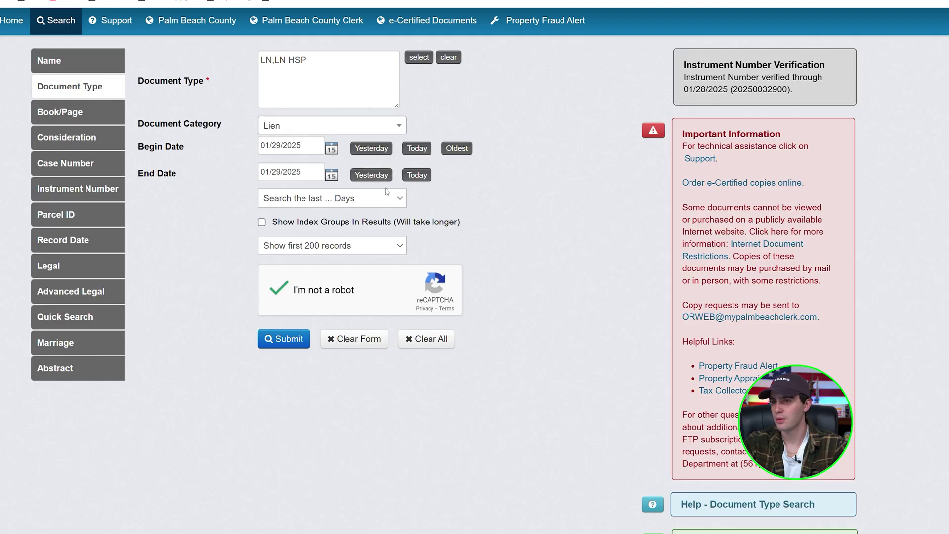
pyautogui.click(277, 343)
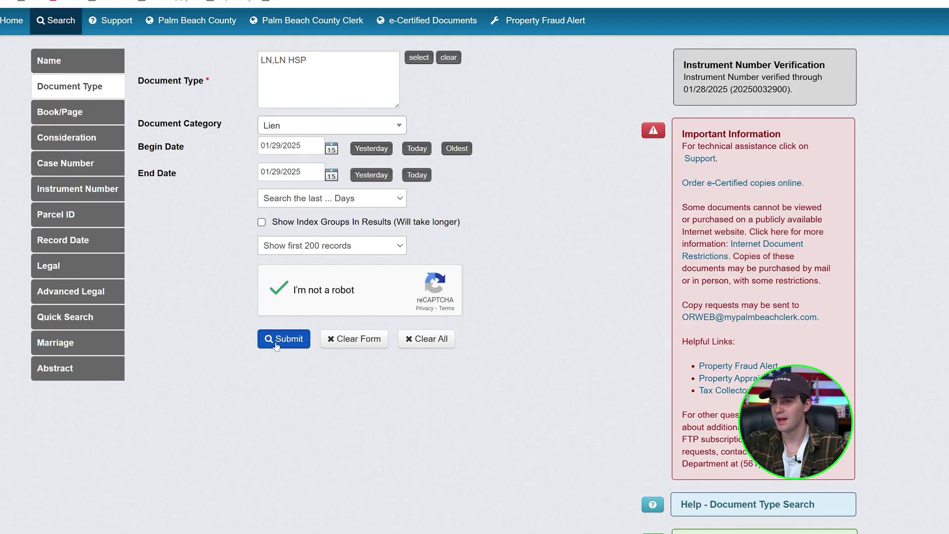
pyautogui.scroll(-5, 284, 345)
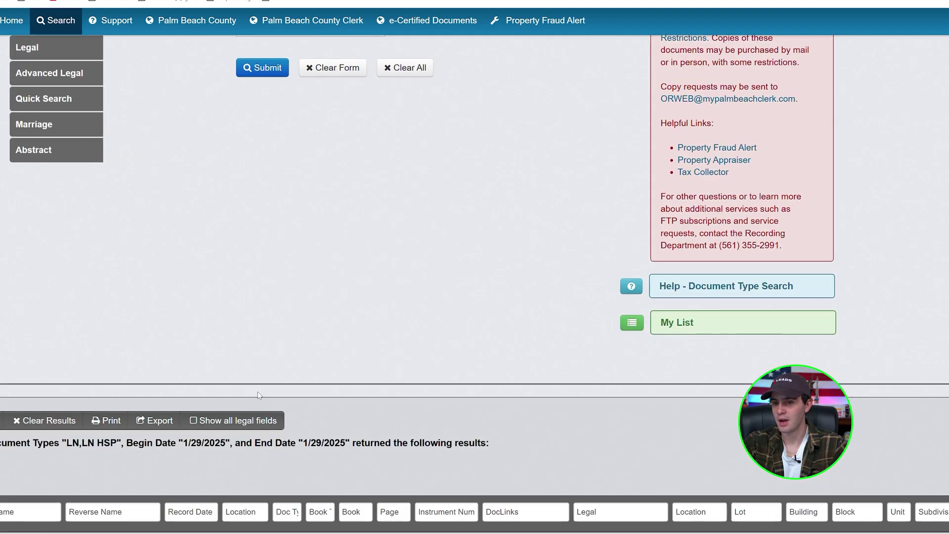
pyautogui.scroll(-5, 257, 391)
pyautogui.hotkey('ctrl', 'a')
pyautogui.scroll(-15, 475, 277)
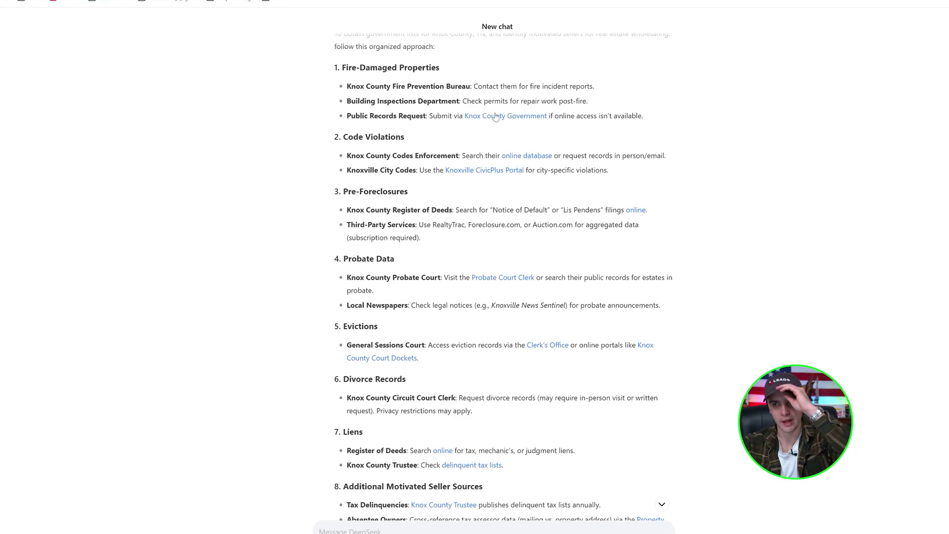
# - Follow the Knox County code violations link, then review the answer down to its action steps
pyautogui.click(516, 158)
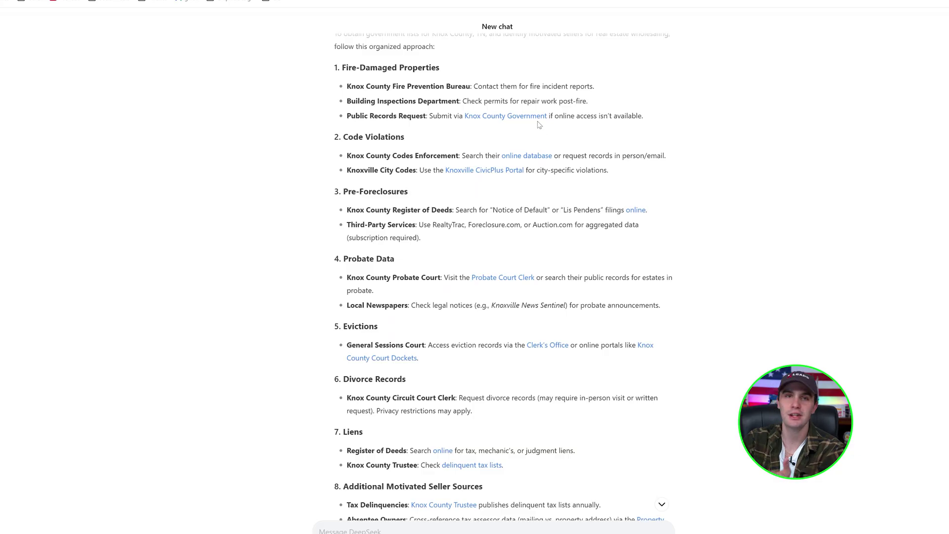
pyautogui.scroll(2, 514, 294)
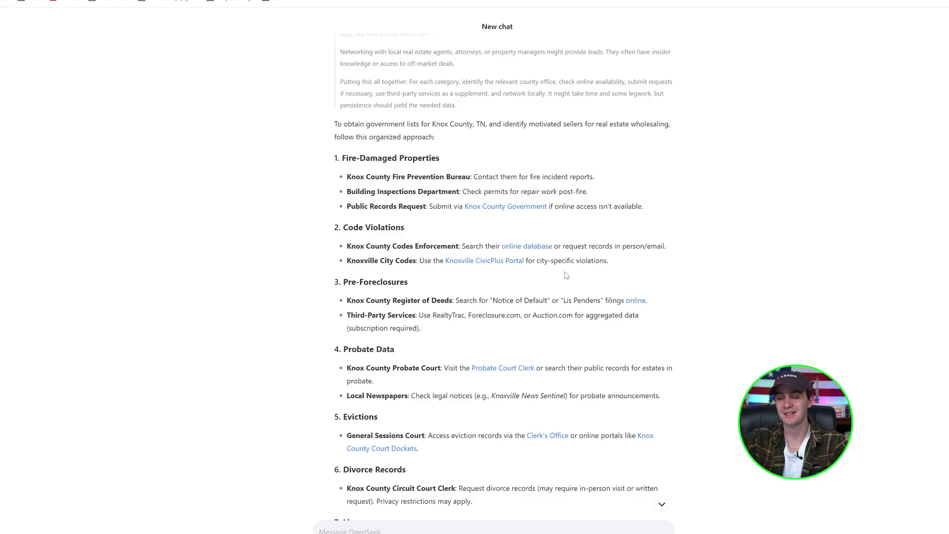
pyautogui.scroll(-9, 566, 276)
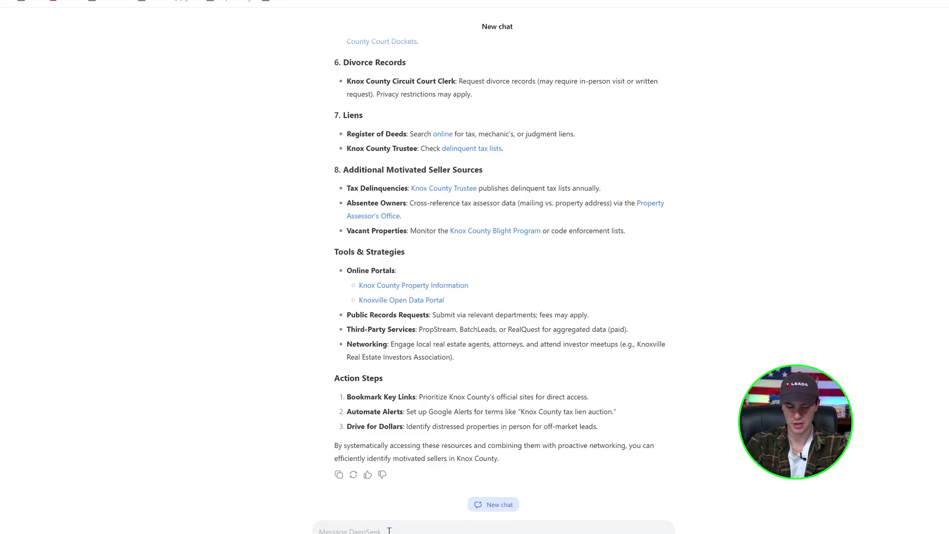
# - Ask DeepSeek to organize the pasted lien records into a spreadsheet for skiptracing and a dialer
pyautogui.write('organzie thi')
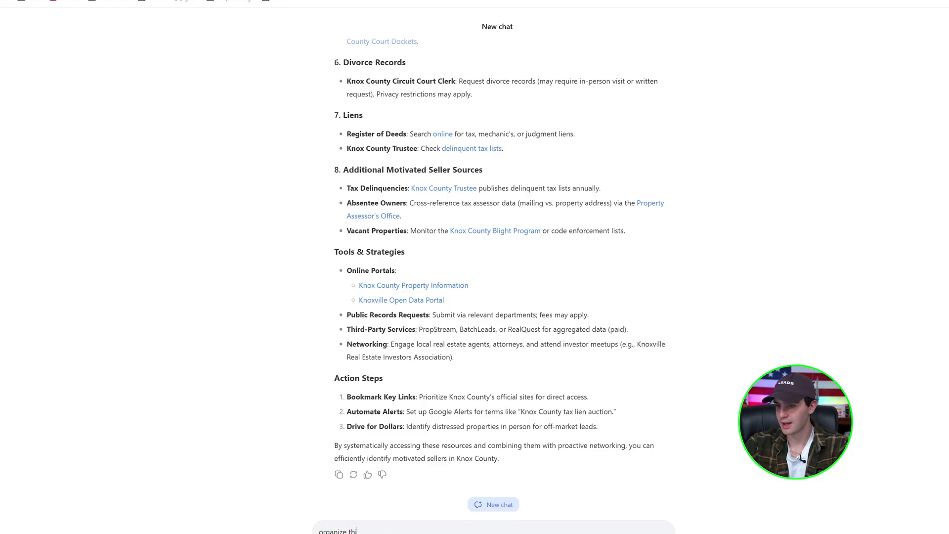
pyautogui.write('s infor')
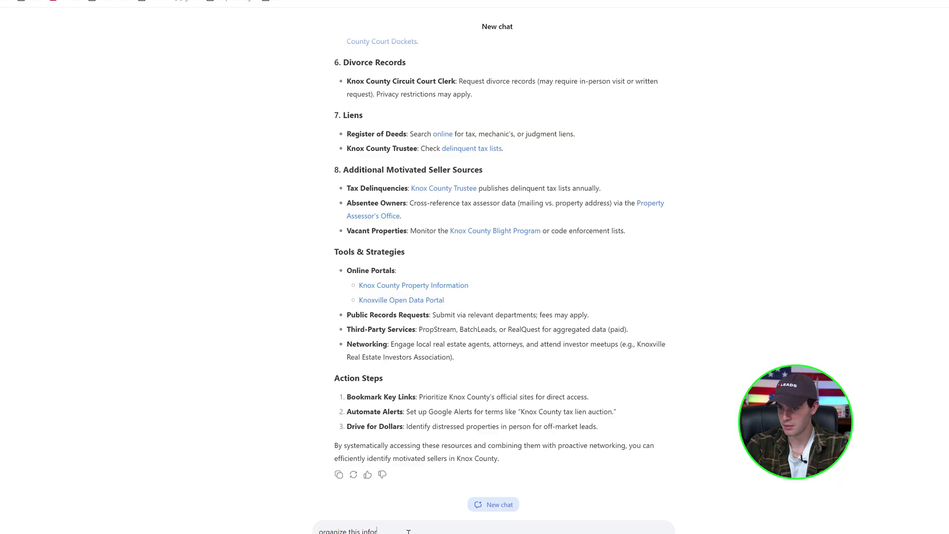
pyautogui.write('mation into a spreadsheet so i can')
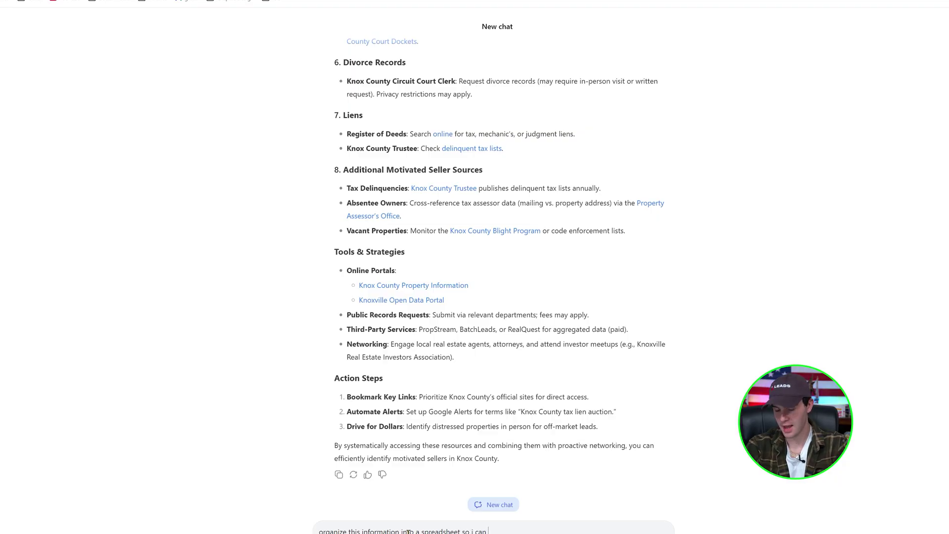
pyautogui.write(' skiptrace it an')
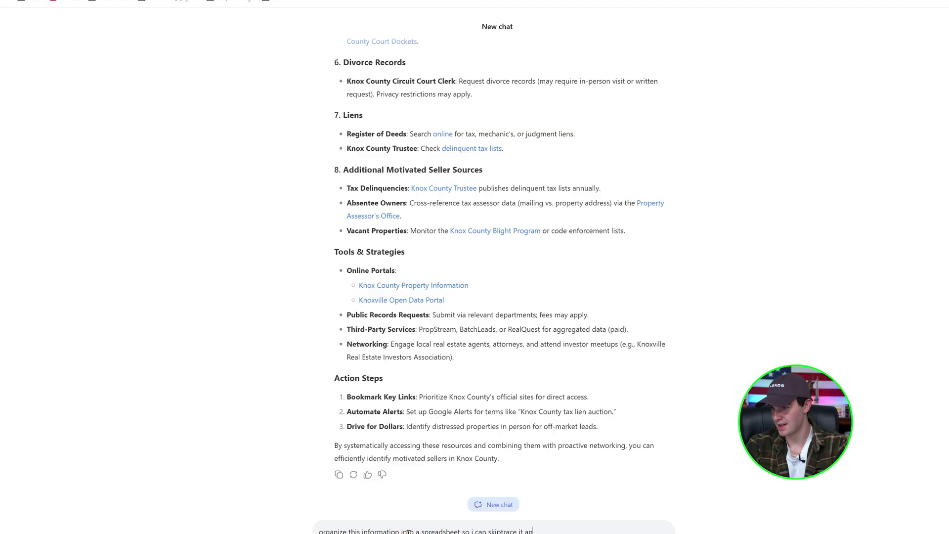
pyautogui.write('d put it int')
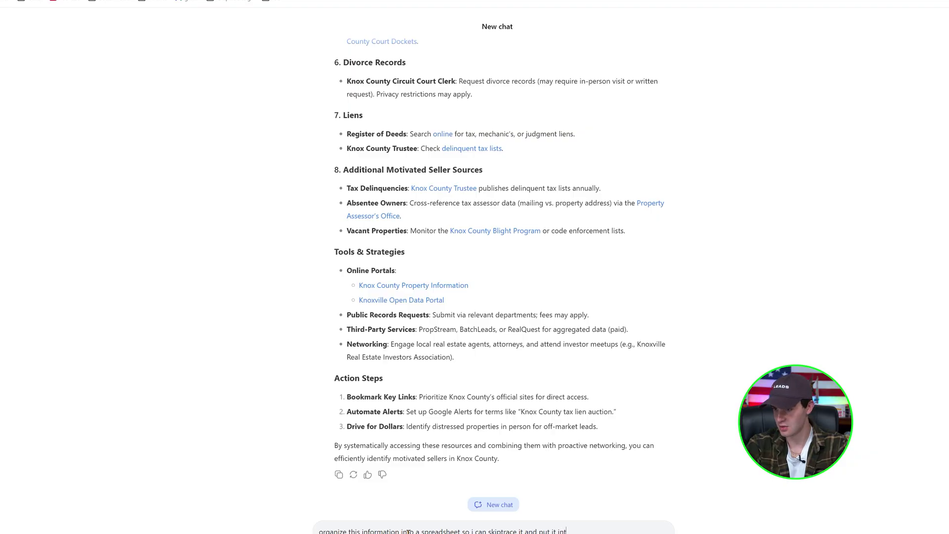
pyautogui.write('o a dial')
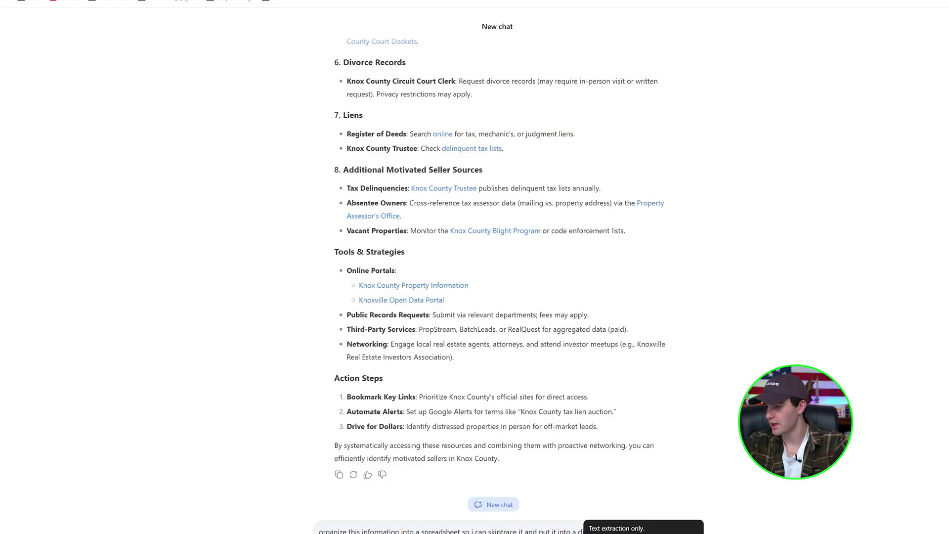
pyautogui.click(643, 532)
pyautogui.press('Escape')
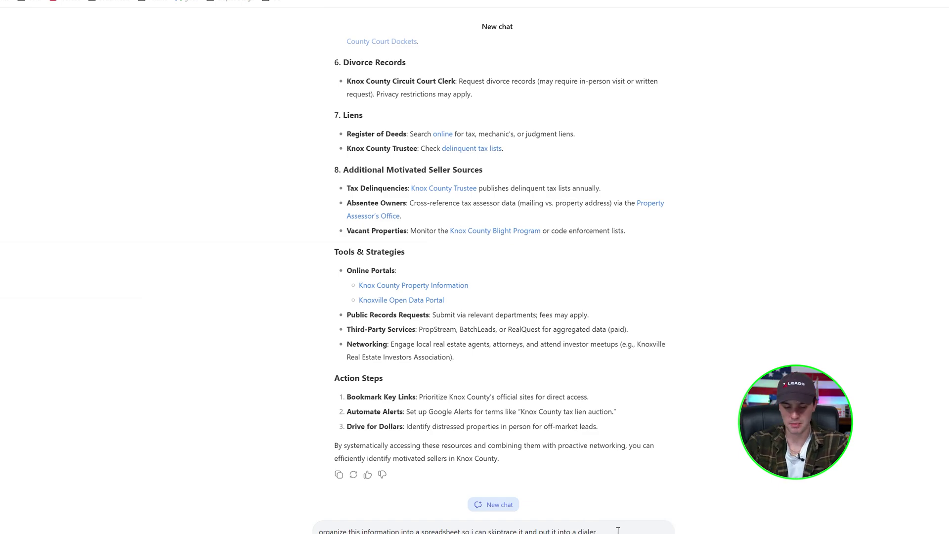
pyautogui.hotkey('ctrl', 'v')
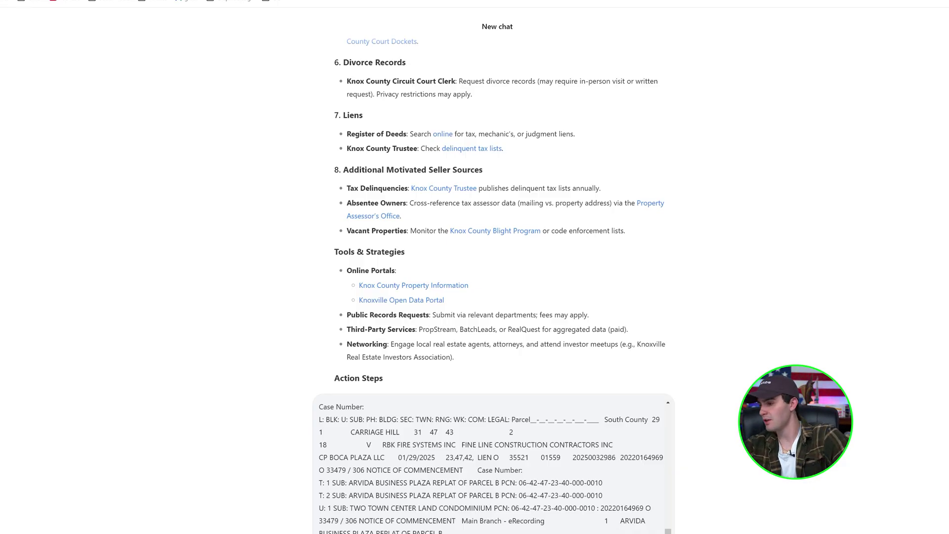
# - Send the property-record request, then bring up the leads site's Upload My Own Leads form
pyautogui.press('Return')
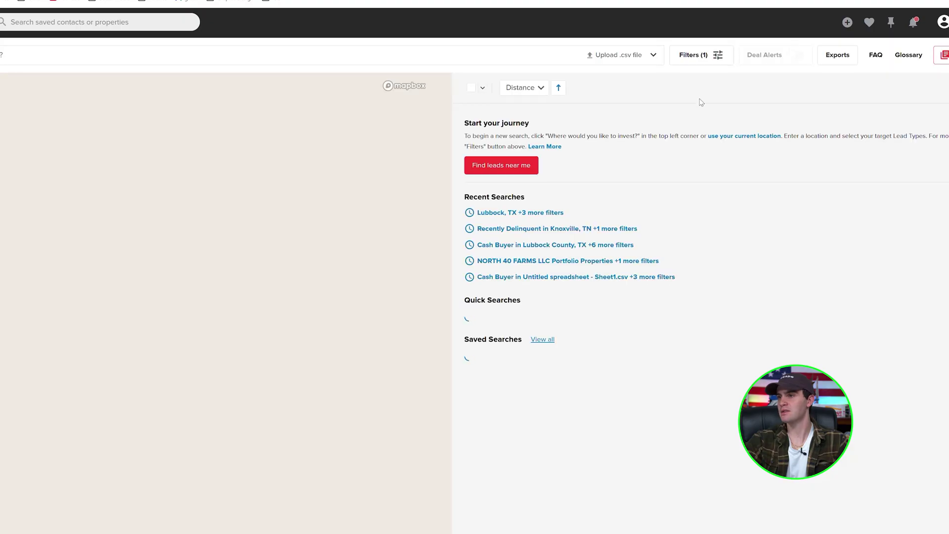
pyautogui.click(616, 55)
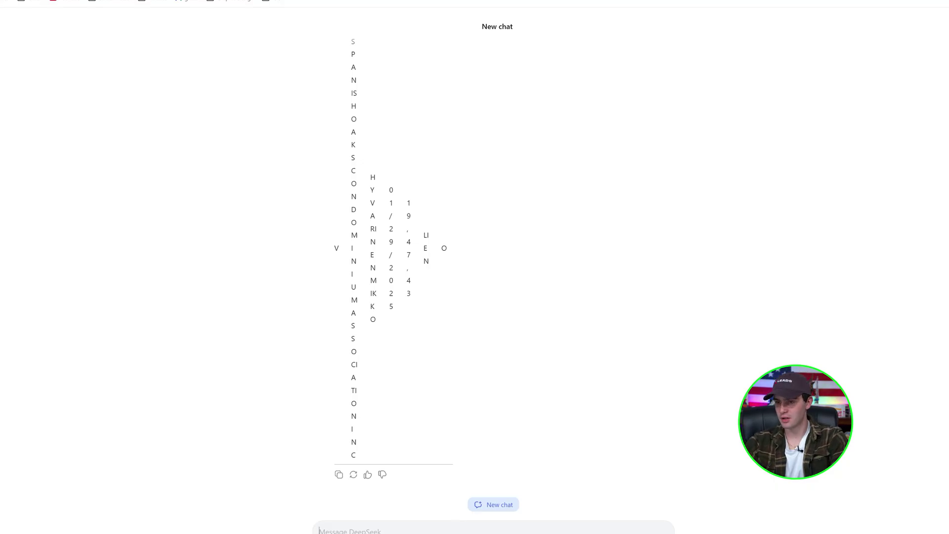
# - Ask a new chat, with DeepThink on and Search off, where to get Brevard County, Florida lien data
pyautogui.write('Find')
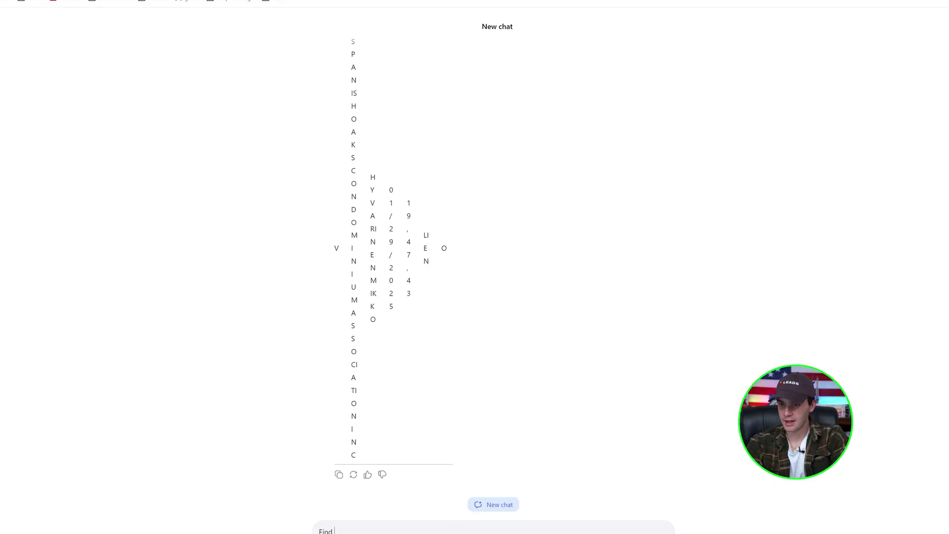
pyautogui.write(' us wherew')
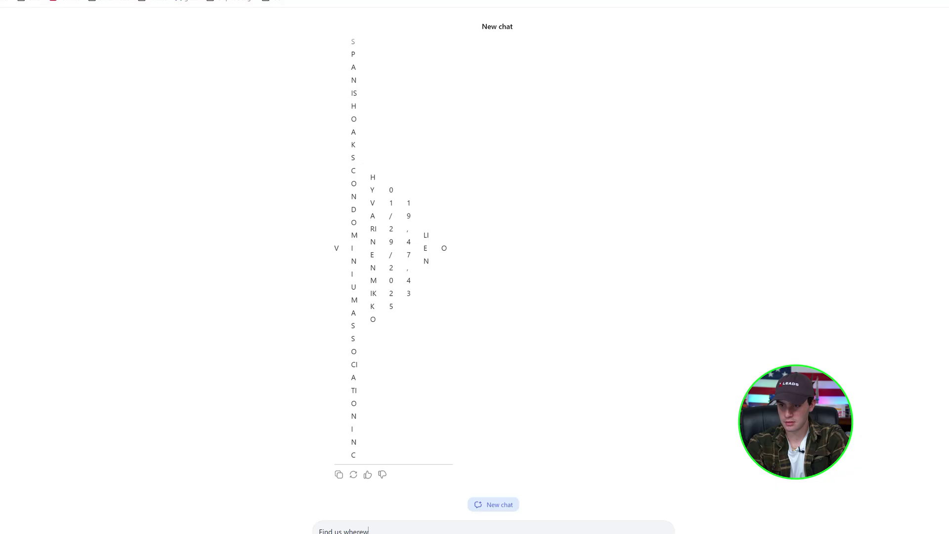
pyautogui.press('BackSpace')
pyautogui.write(' to get the li')
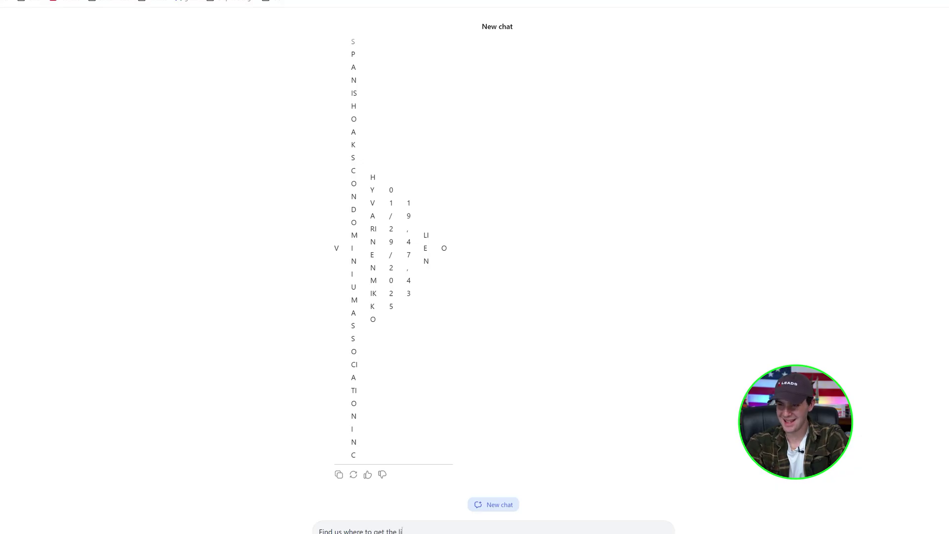
pyautogui.write('en data')
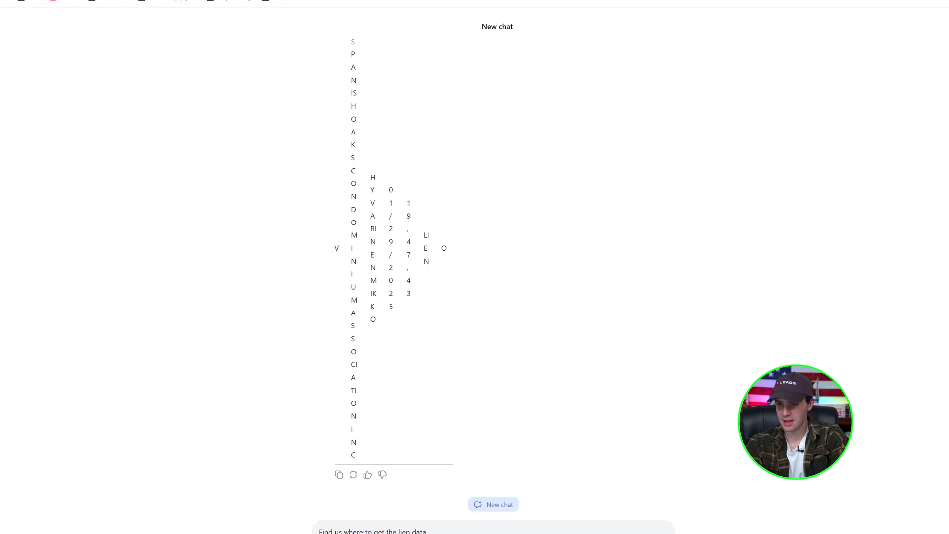
pyautogui.write(' in Brevard county f')
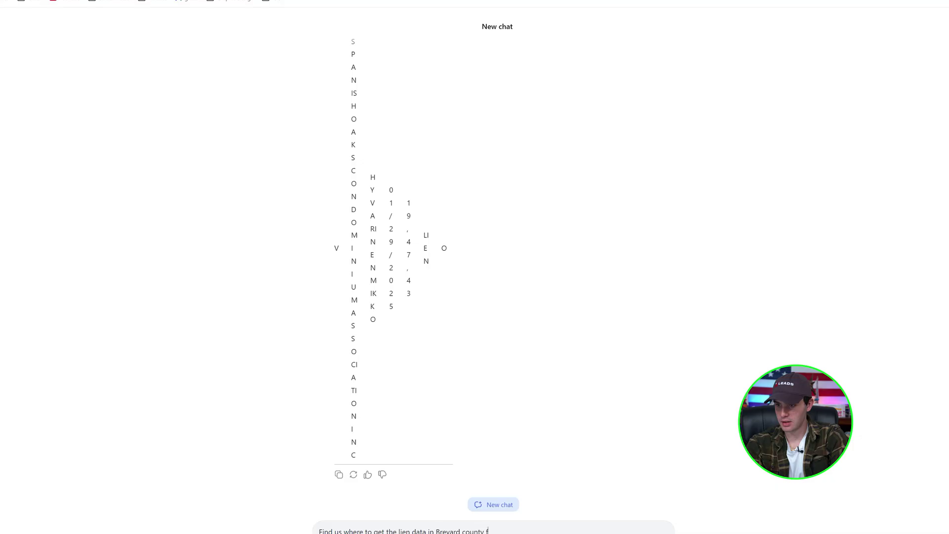
pyautogui.write('lorida')
pyautogui.click(494, 504)
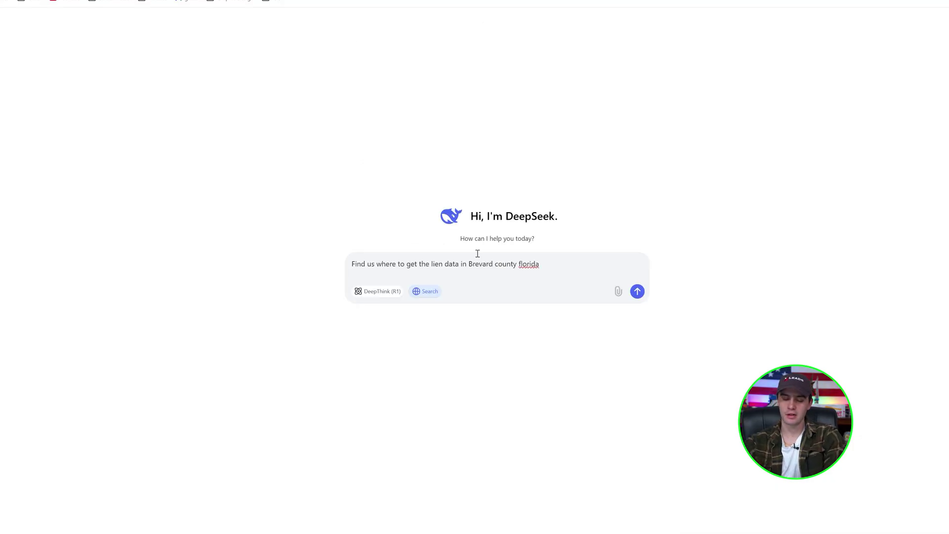
pyautogui.click(378, 292)
pyautogui.click(427, 291)
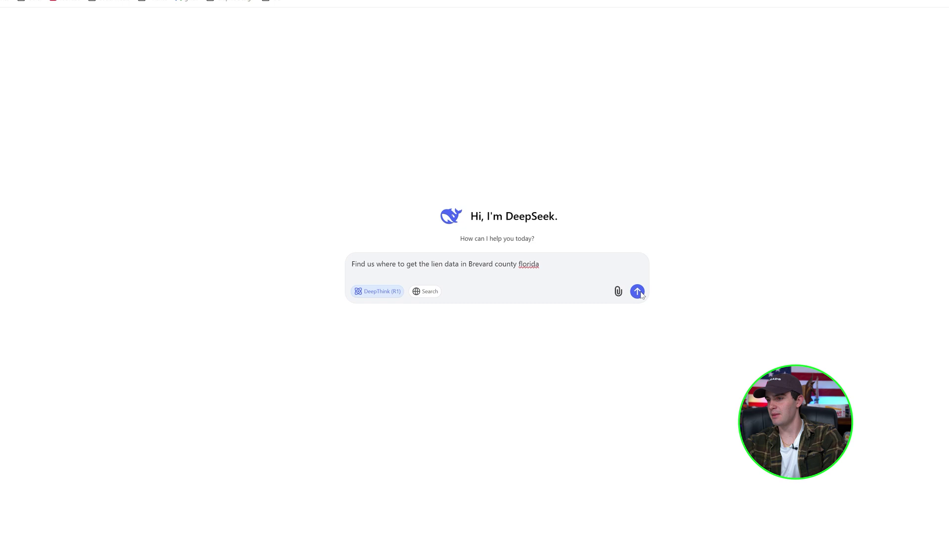
pyautogui.click(637, 293)
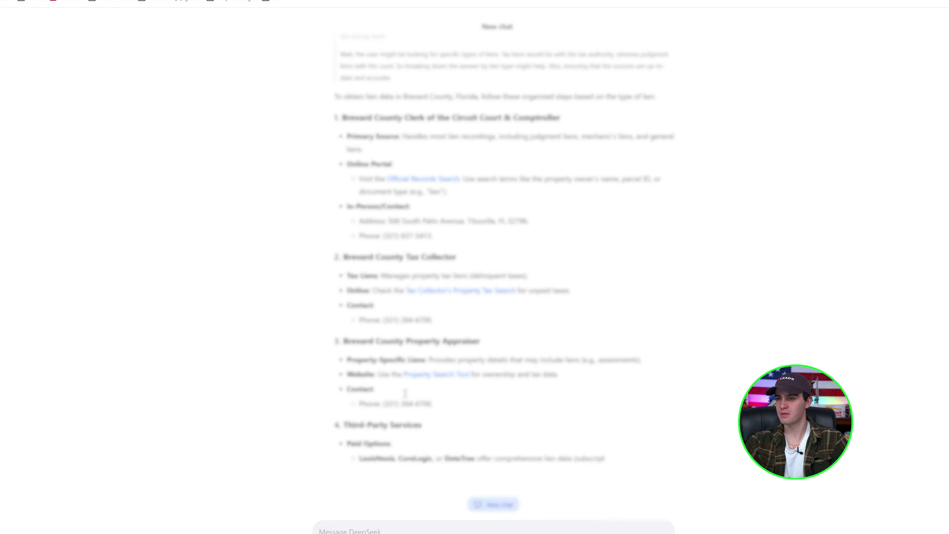
# - Try the answer's Official Records Search link, then return from the error page to the chat
pyautogui.click(427, 282)
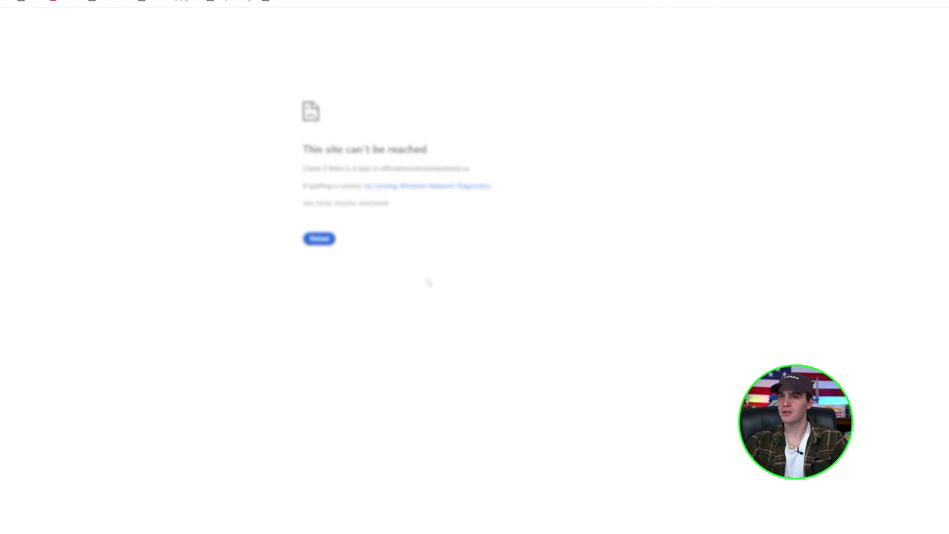
pyautogui.hotkey('alt', 'Left')
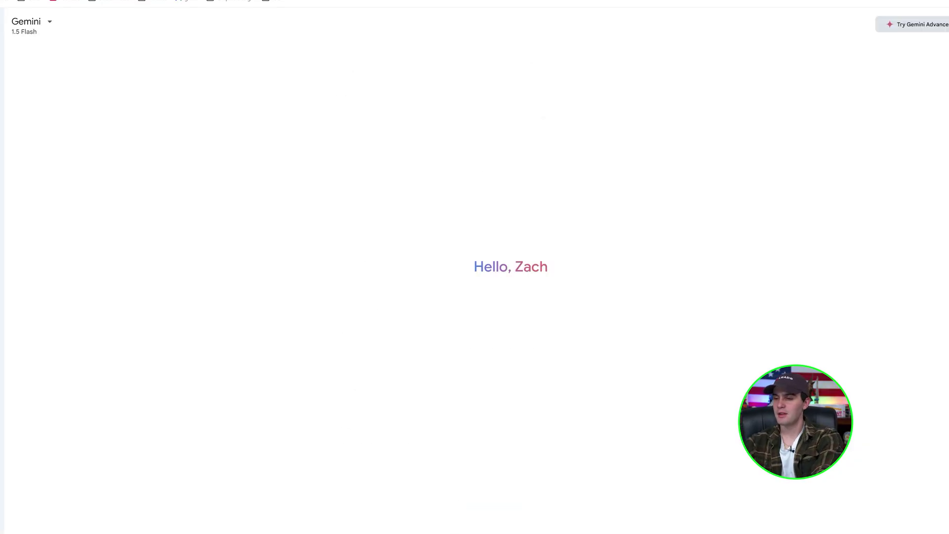
# - Correct 'Florida', send the Brevard lien question to Gemini, and follow its Clerk search portal link
pyautogui.rightClick(544, 316)
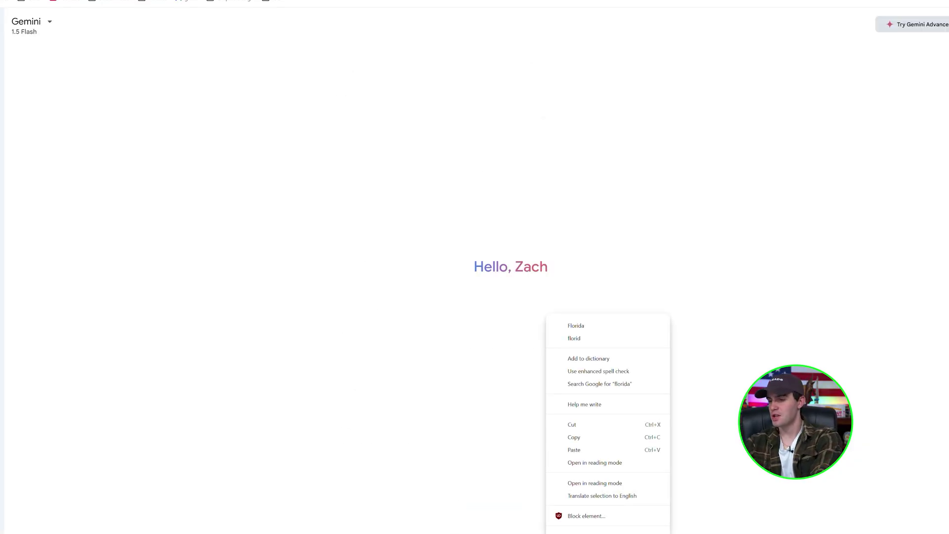
pyautogui.click(585, 325)
pyautogui.press('Return')
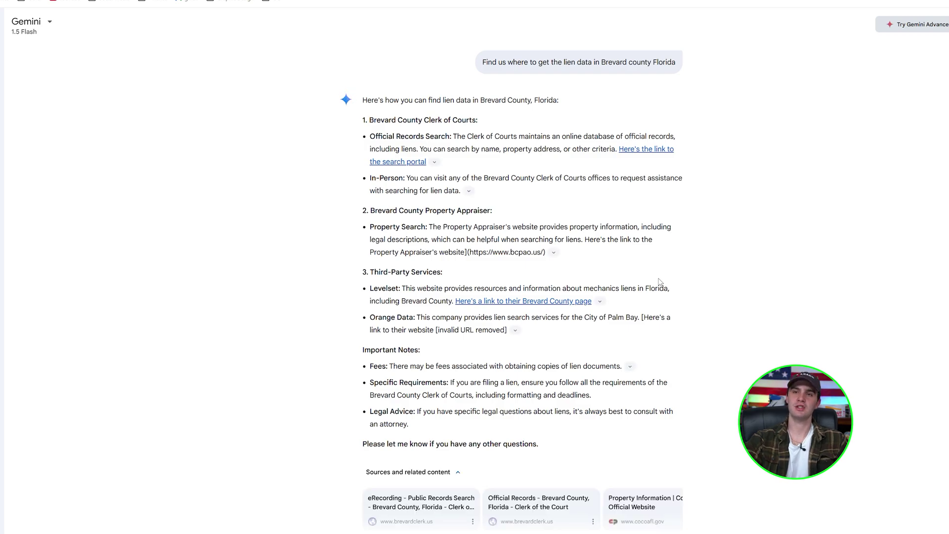
pyautogui.click(647, 150)
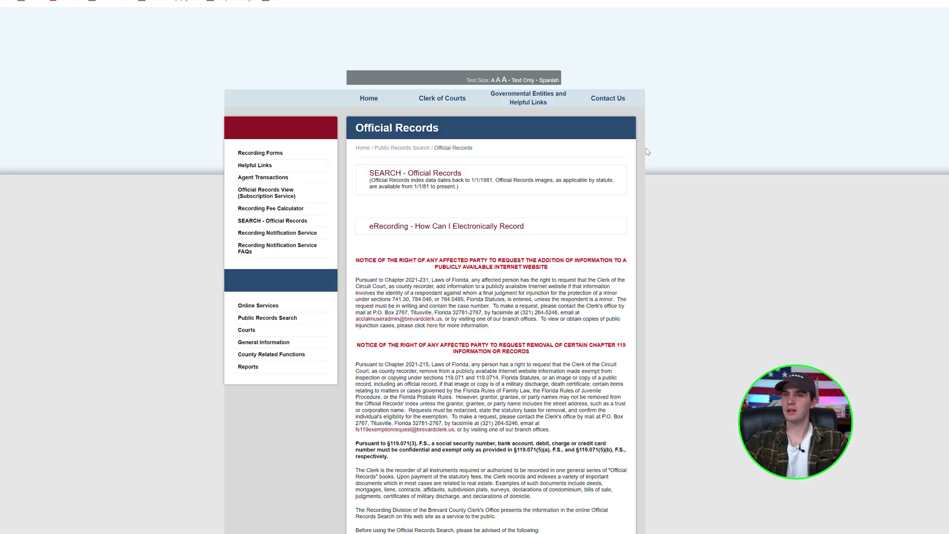
# - Enter Brevard County's Official Records search, accept the disclaimer, and browse the document type list
pyautogui.click(422, 173)
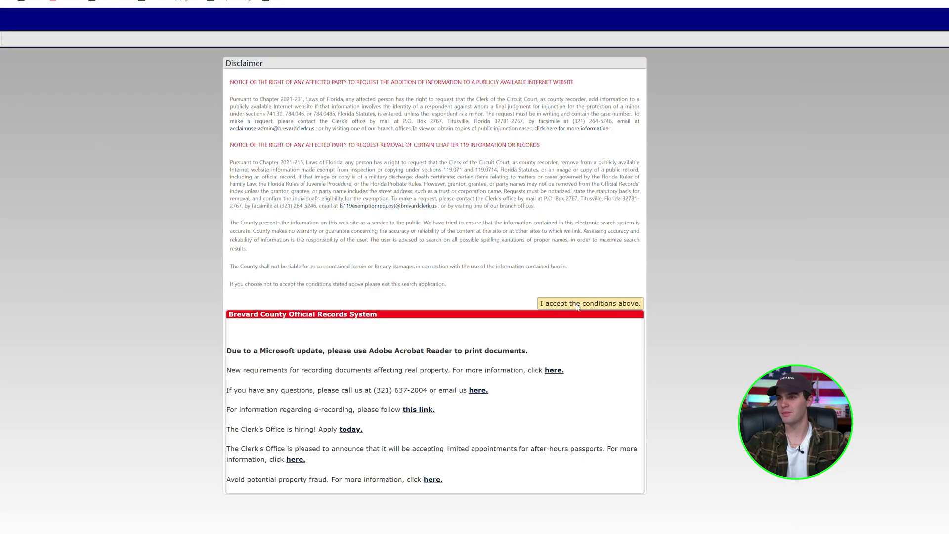
pyautogui.click(578, 305)
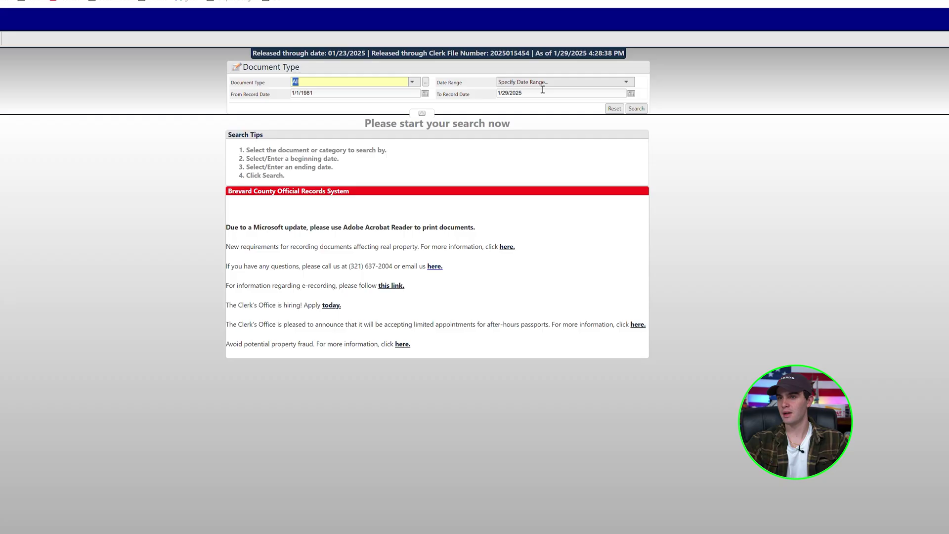
pyautogui.click(412, 82)
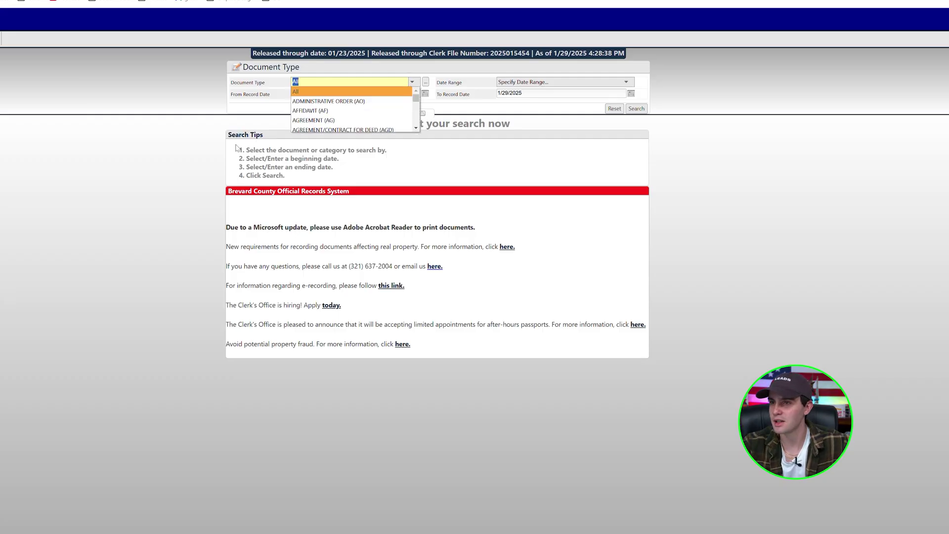
pyautogui.scroll(-15, 317, 114)
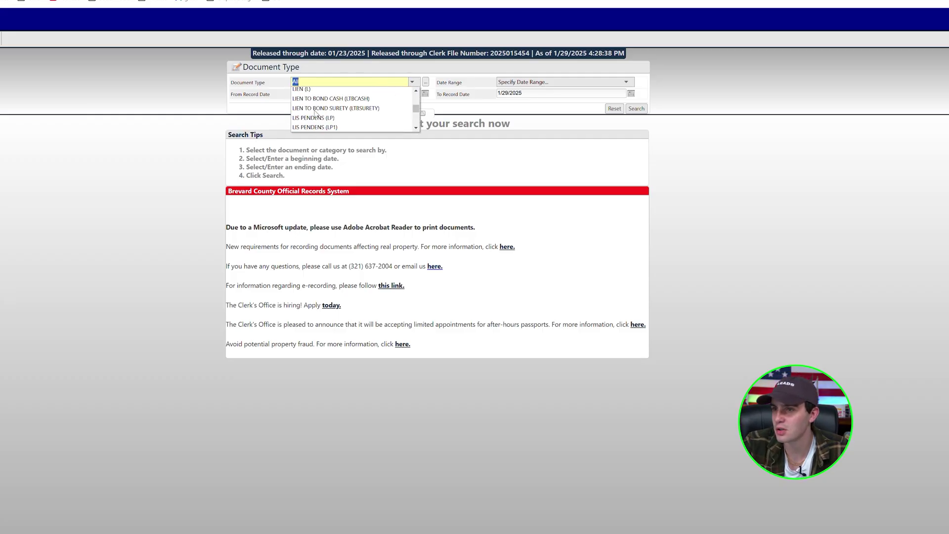
pyautogui.scroll(3, 315, 116)
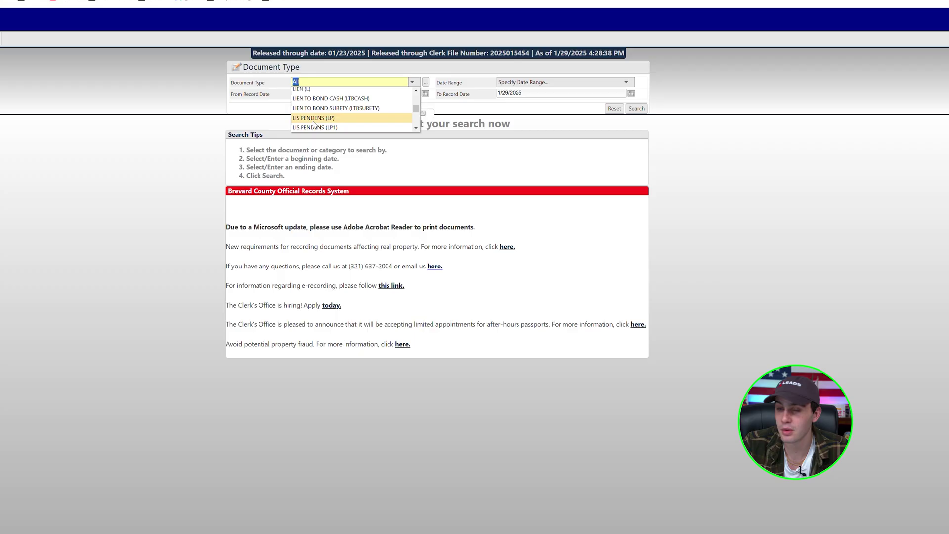
pyautogui.scroll(-10, 316, 119)
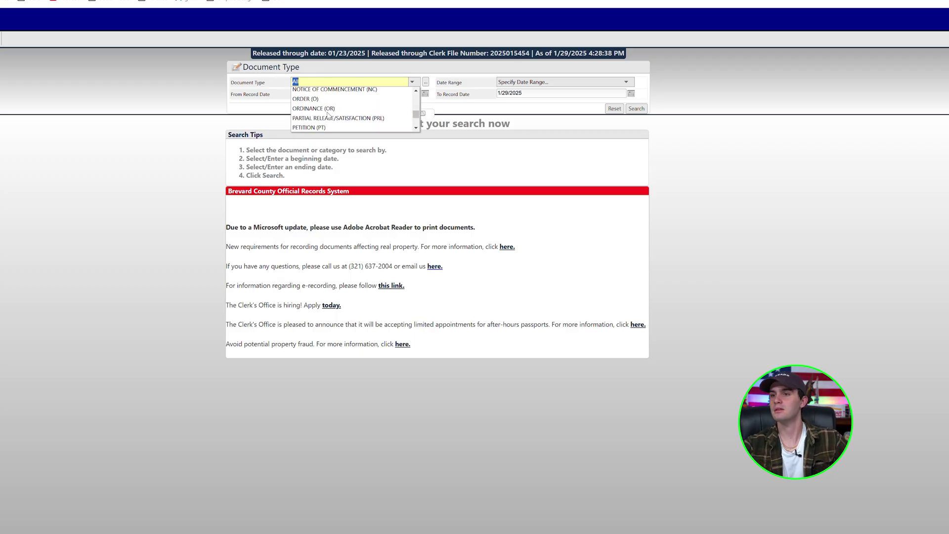
pyautogui.click(416, 128)
pyautogui.click(417, 127)
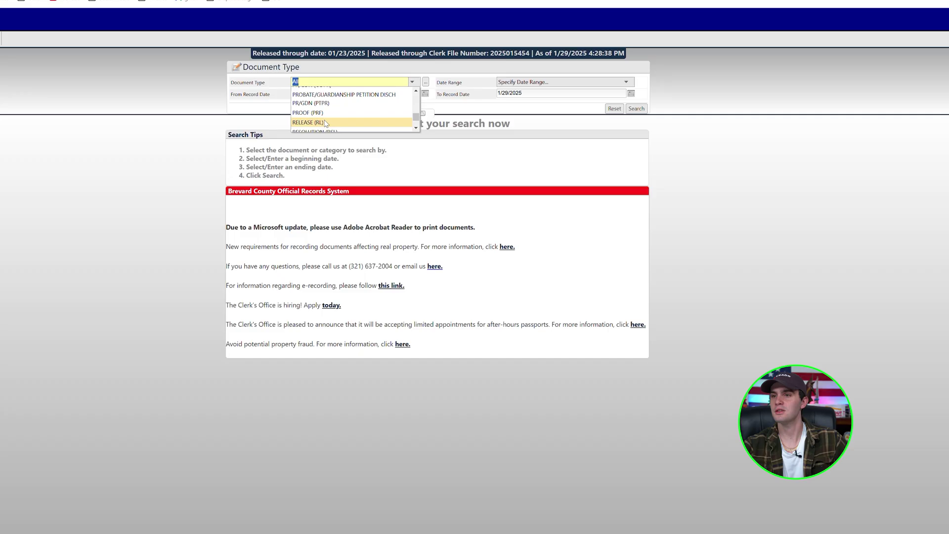
pyautogui.scroll(5, 329, 115)
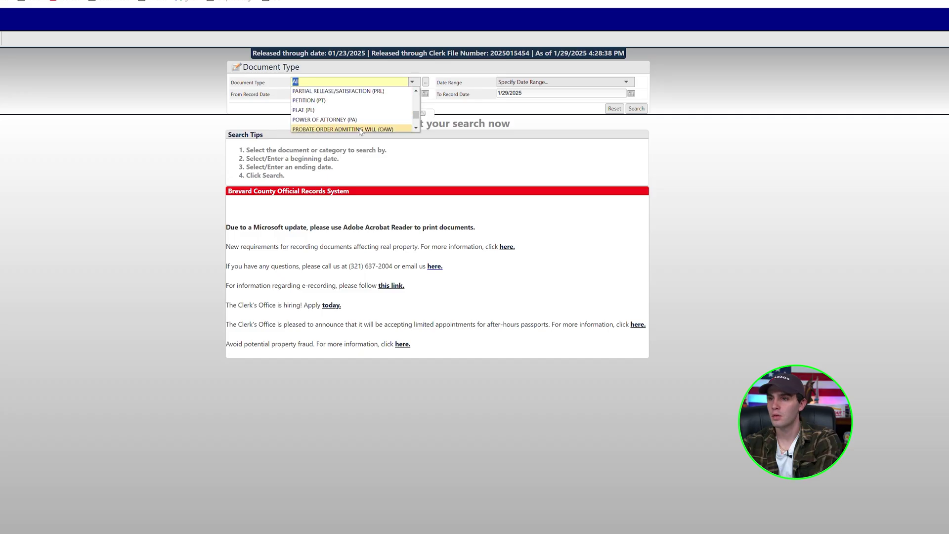
# - Search Probate Order Admitting Will records from the last 7 days
pyautogui.click(360, 129)
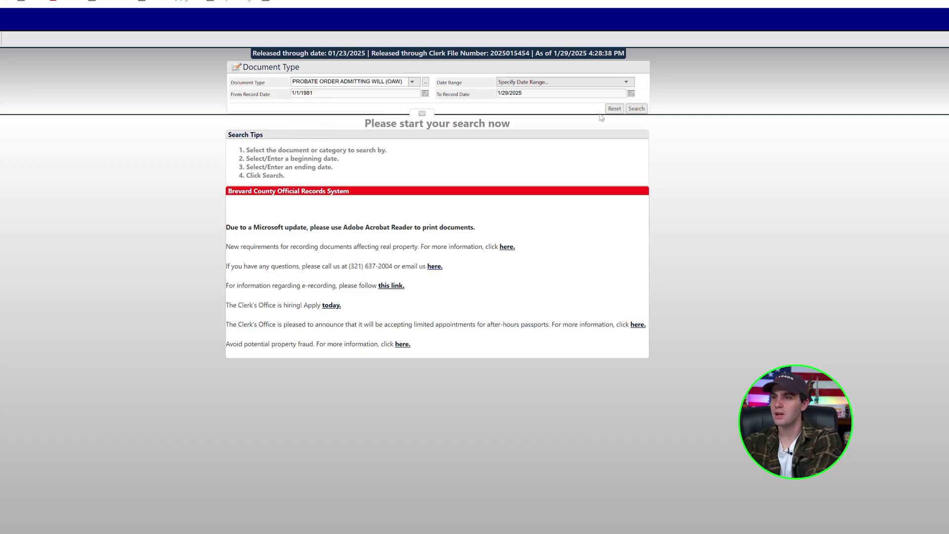
pyautogui.click(565, 87)
pyautogui.click(539, 119)
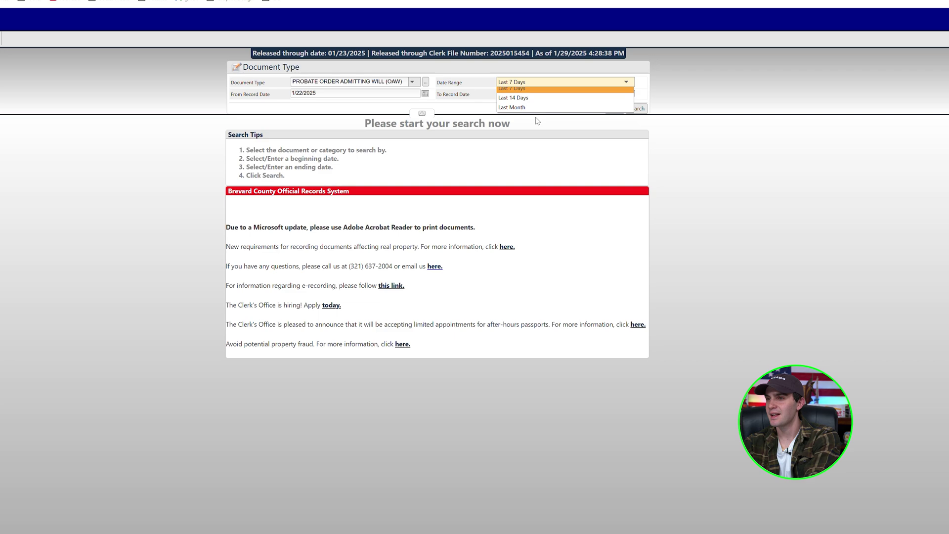
pyautogui.click(635, 108)
pyautogui.scroll(-3, 354, 319)
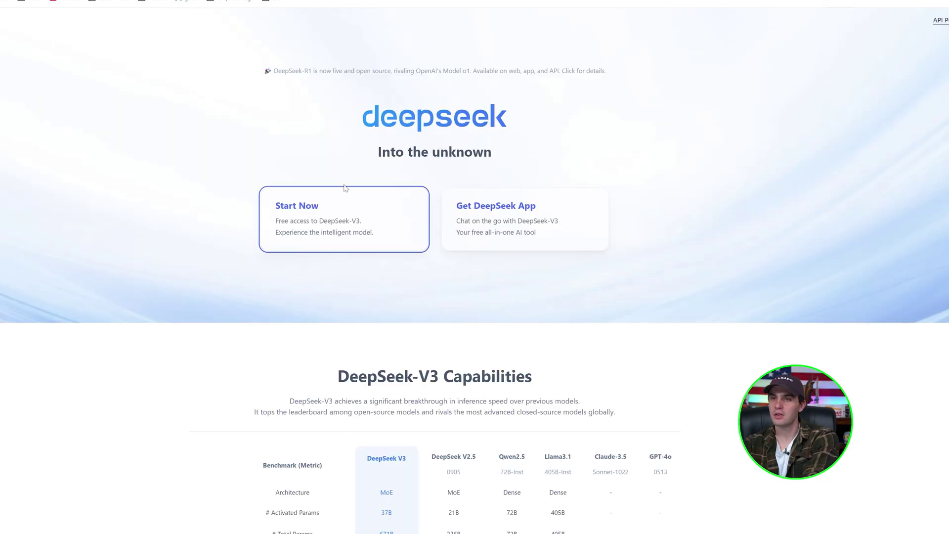
# - Start a new chat, attach SearchResults.csv, and ask DeepSeek to organize the records with property
pyautogui.click(351, 220)
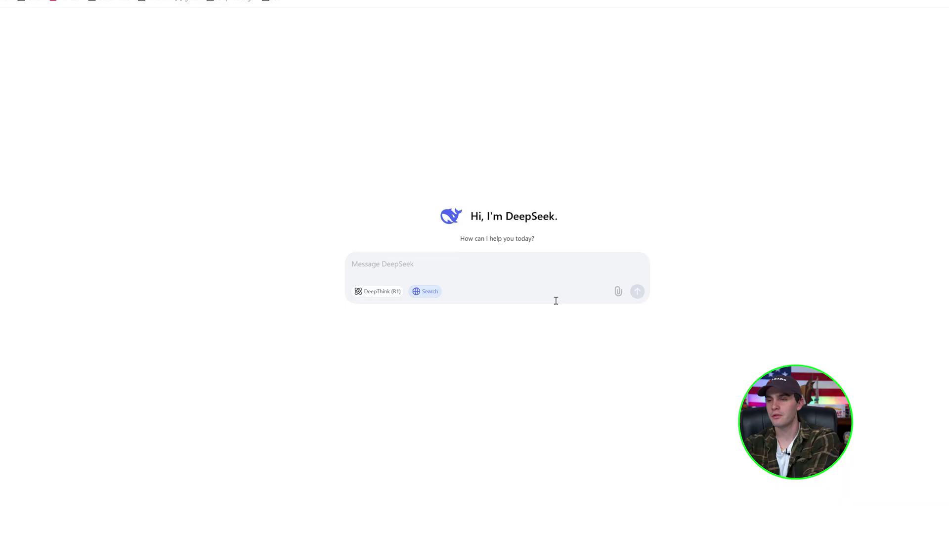
pyautogui.click(618, 291)
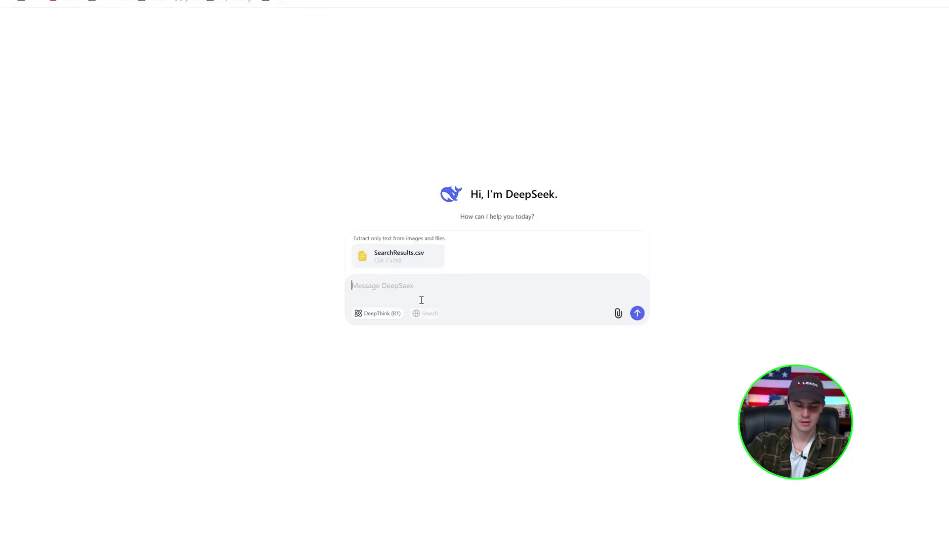
pyautogui.write('Organzie ')
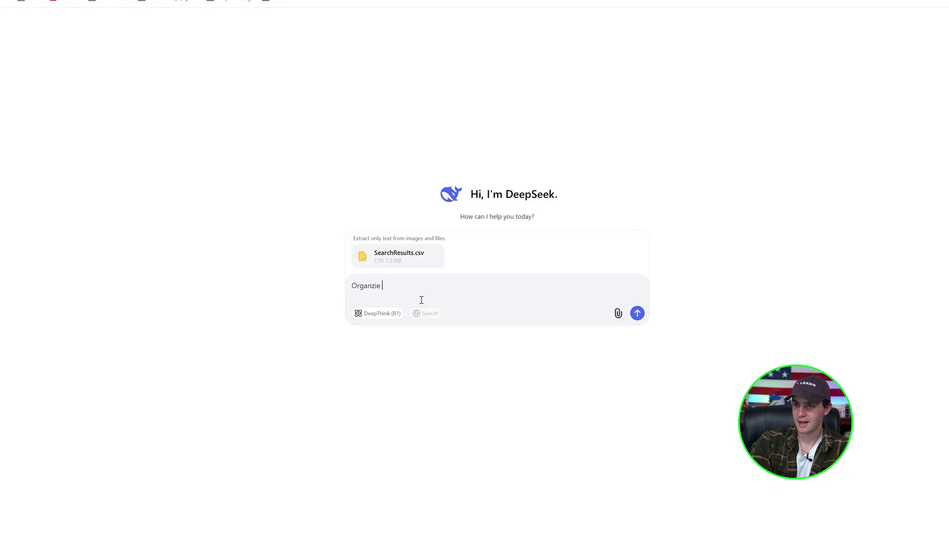
pyautogui.write('this inform')
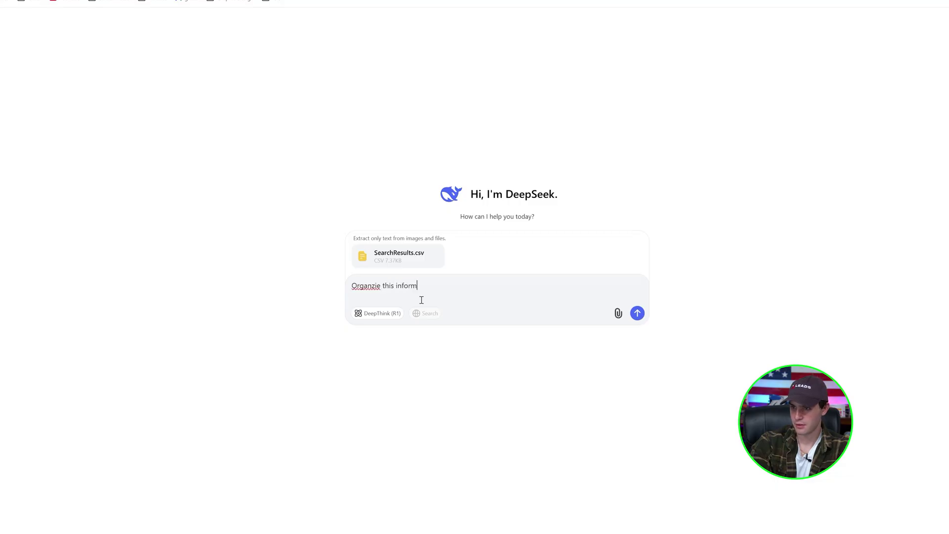
pyautogui.write('ation with records')
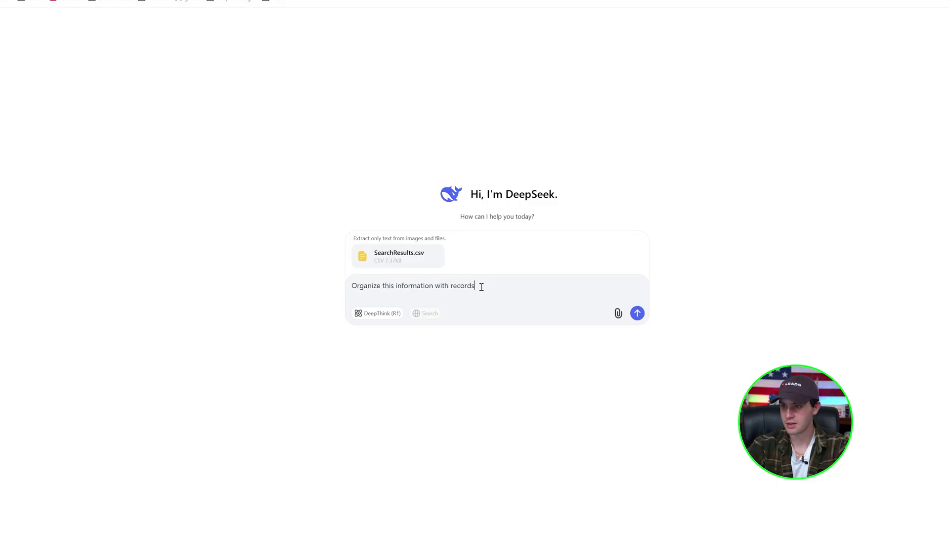
pyautogui.write('roperty associated with it.')
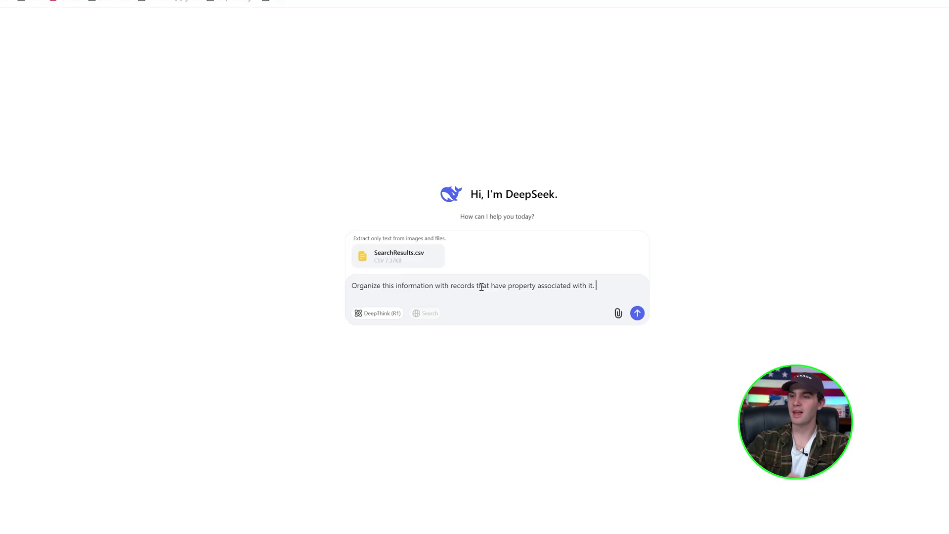
pyautogui.press('Return')
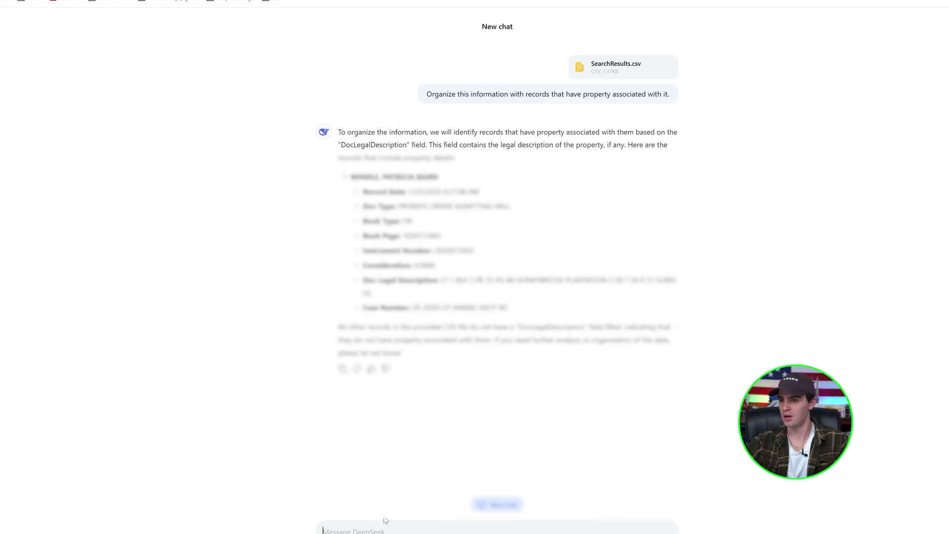
# - Send the follow-up 'give me all of those records!' to DeepSeek
pyautogui.write('give me all of those records!')
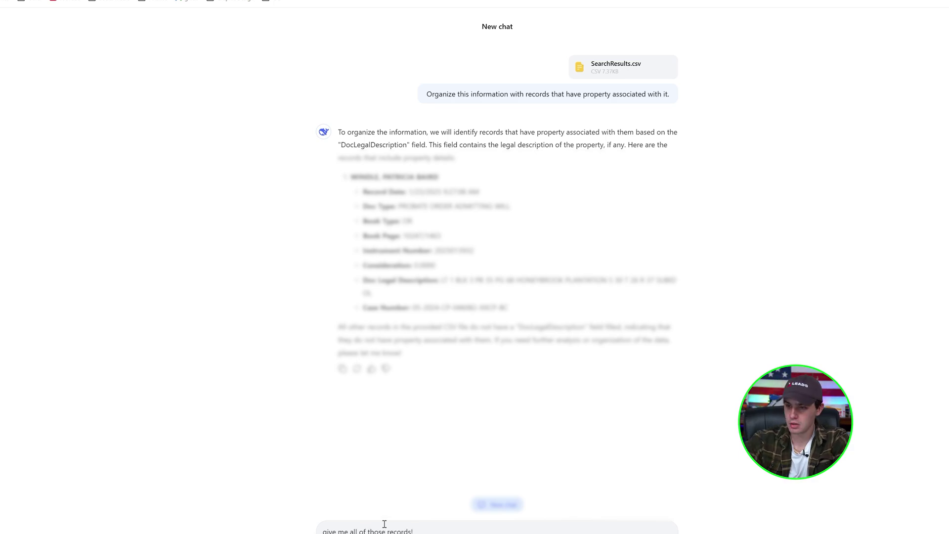
pyautogui.press('Return')
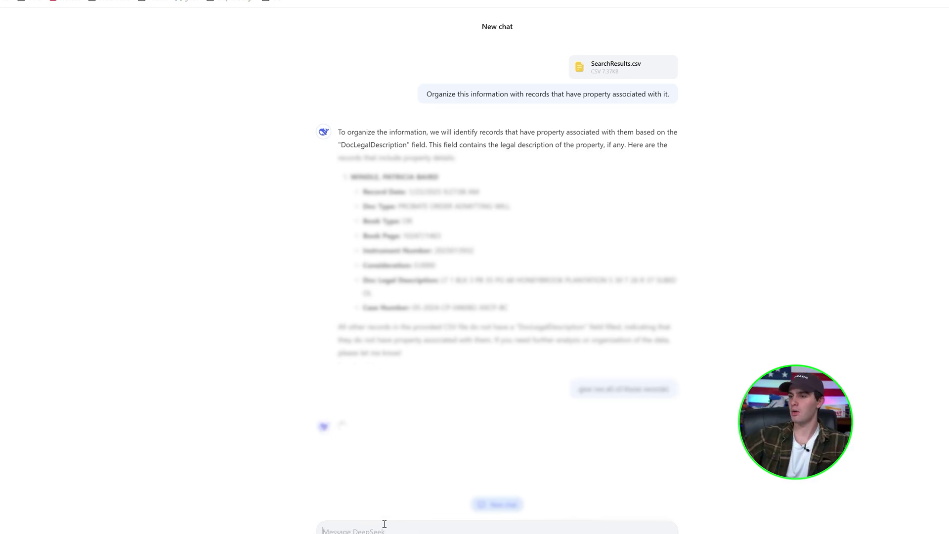